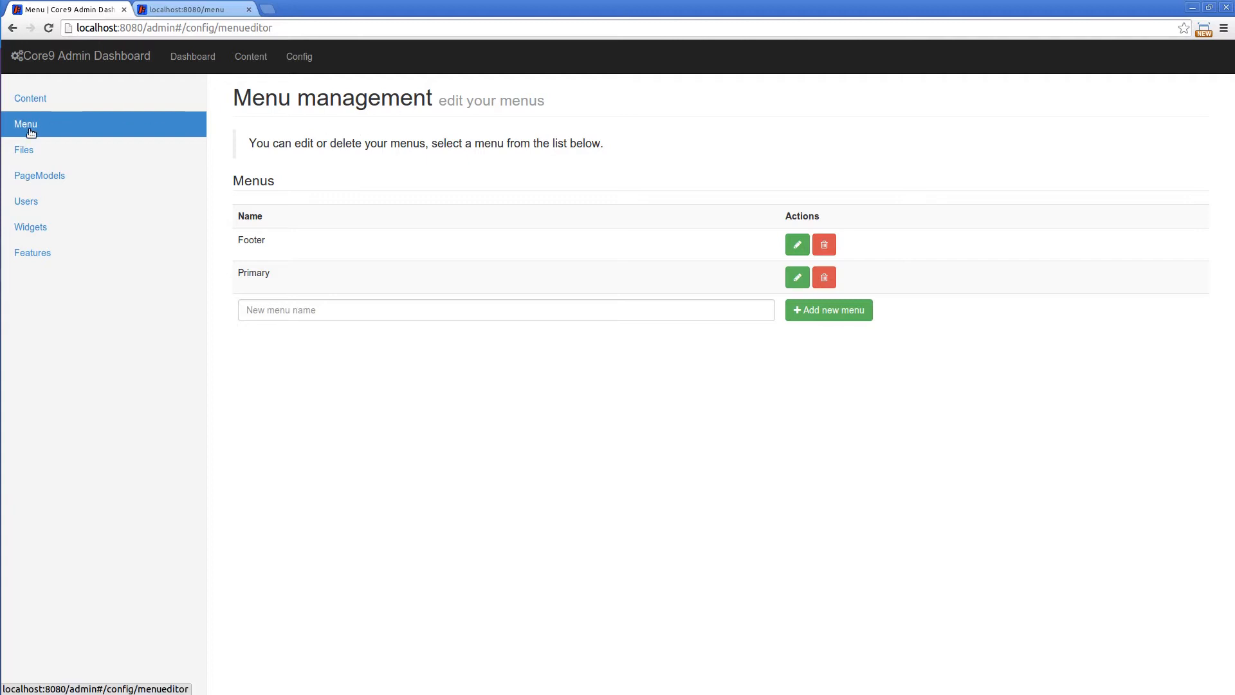
Open the Primary menu for editing and add a top-level entry named map
{"action": "left_click", "coordinate": [297, 56]}
{"action": "left_click", "coordinate": [136, 130]}
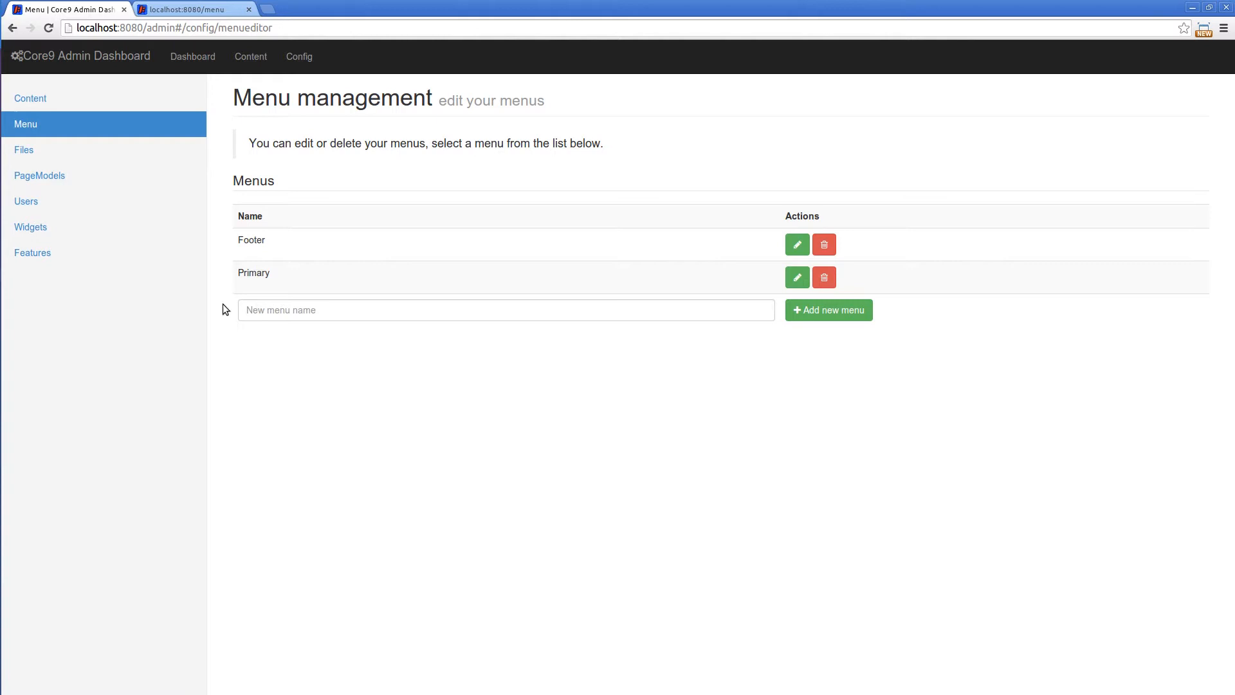
{"action": "left_click", "coordinate": [791, 281]}
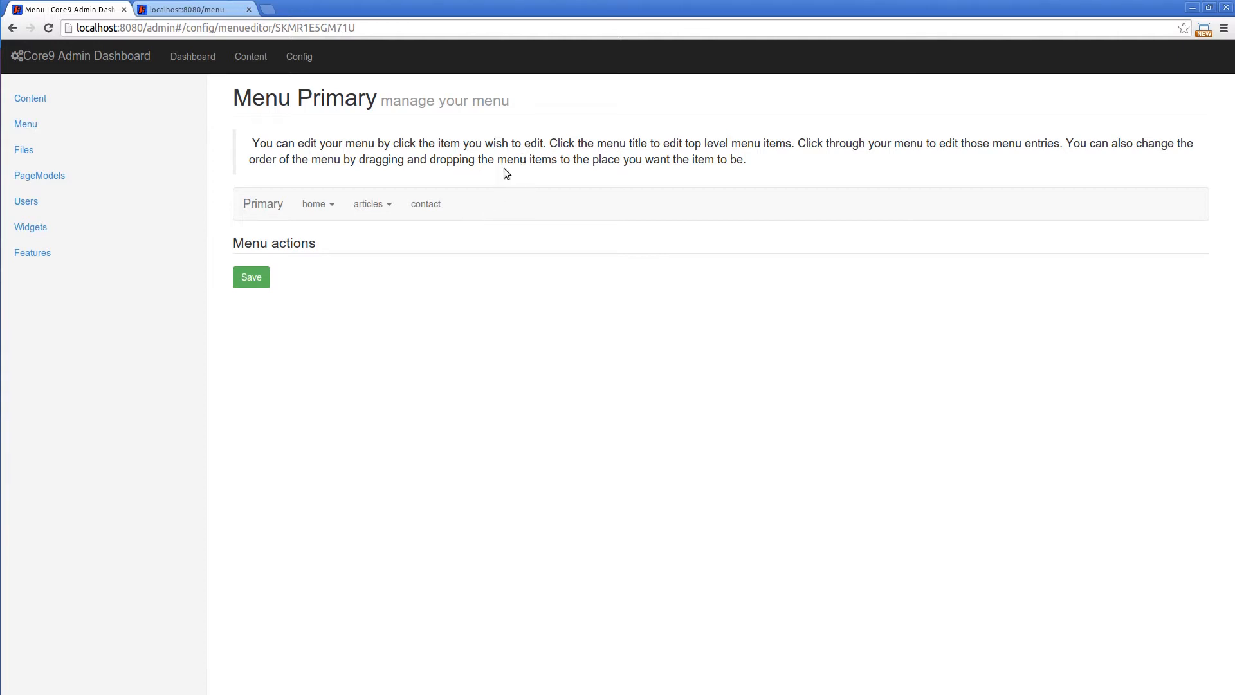
{"action": "left_click", "coordinate": [272, 206]}
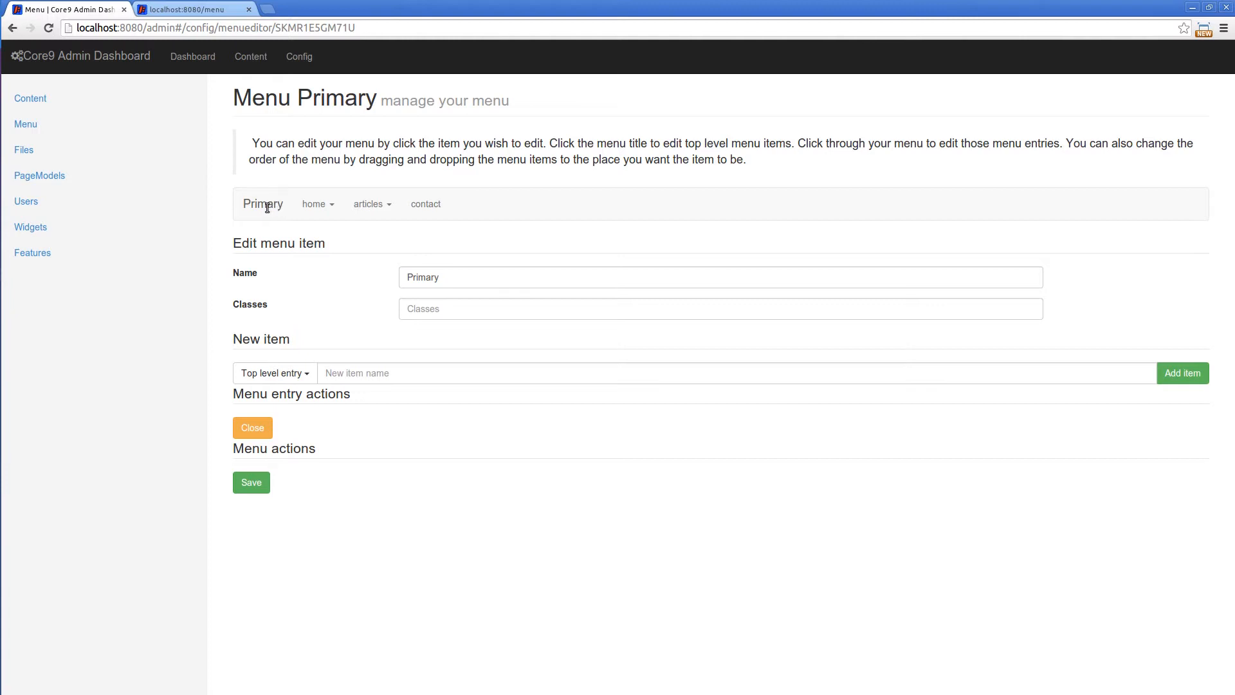
{"action": "left_click", "coordinate": [506, 379]}
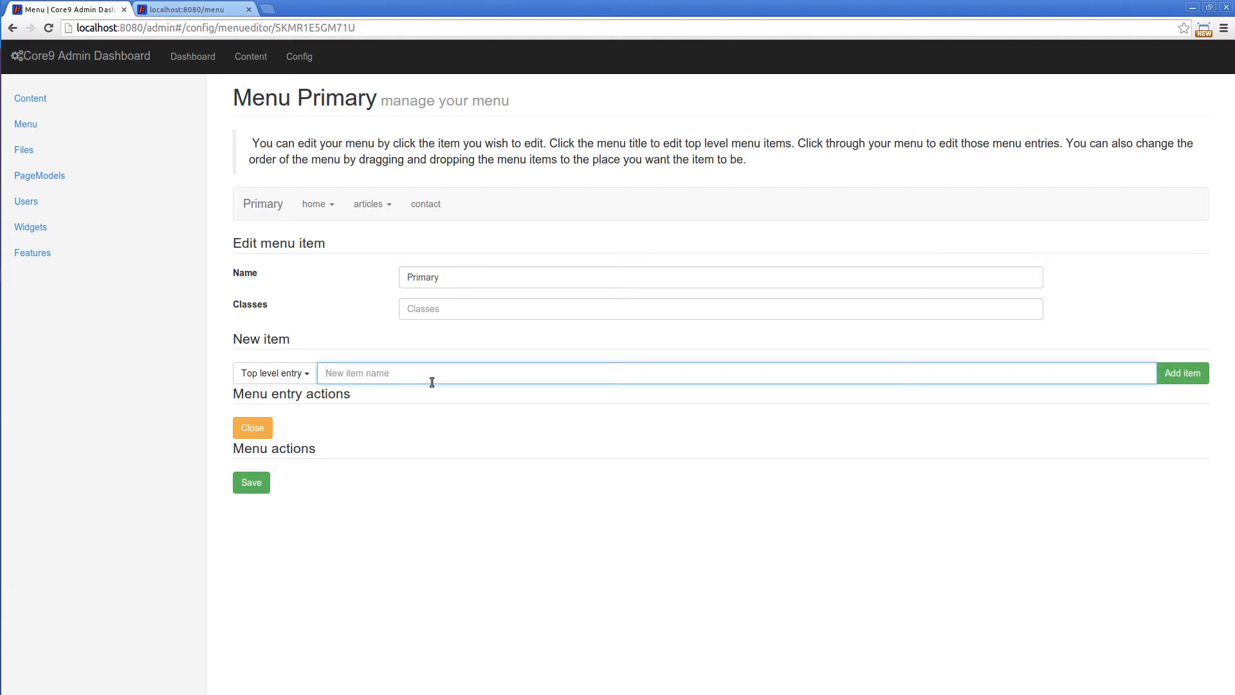
{"action": "type", "text": "map"}
{"action": "left_click", "coordinate": [1182, 373]}
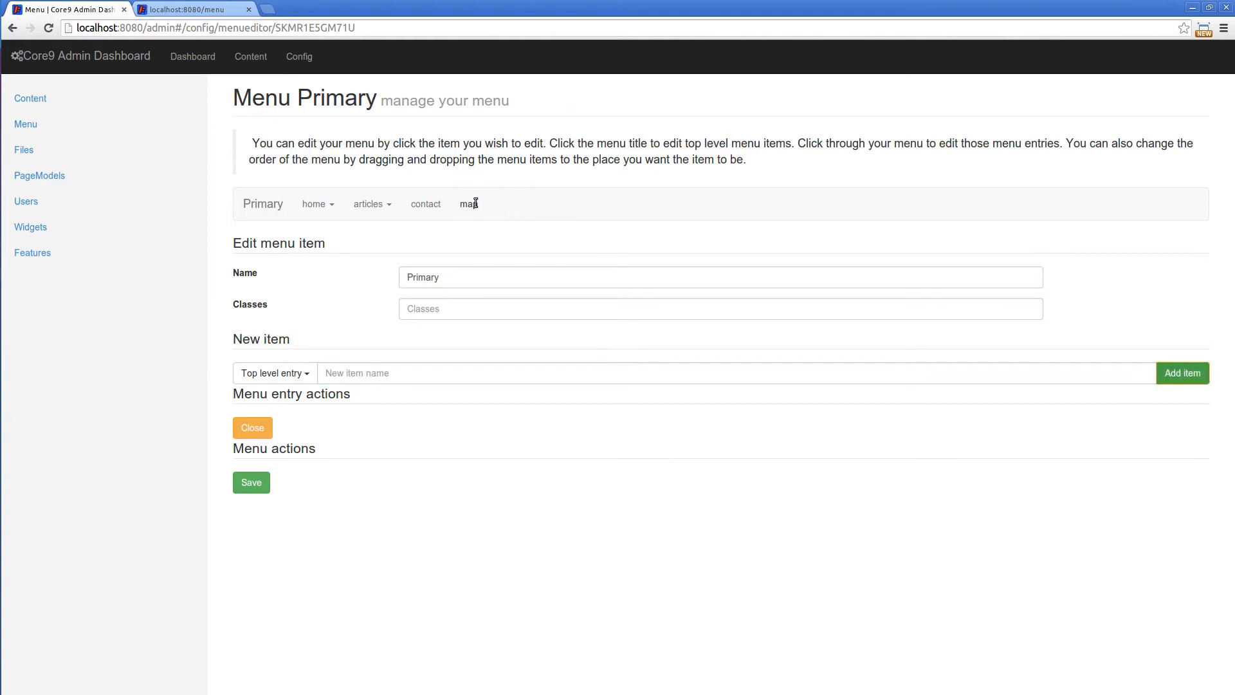
Set the link of the map menu item to /map and save the menu
{"action": "left_click", "coordinate": [474, 203]}
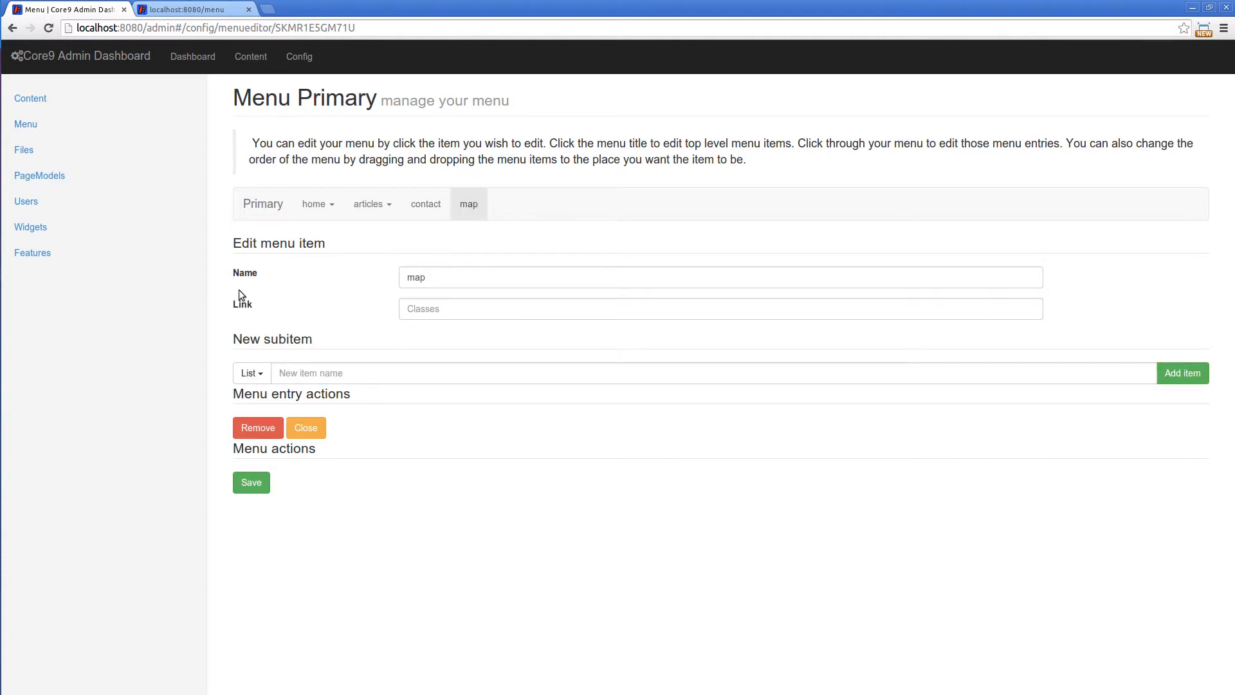
{"action": "left_click", "coordinate": [461, 307]}
{"action": "type", "text": "/"}
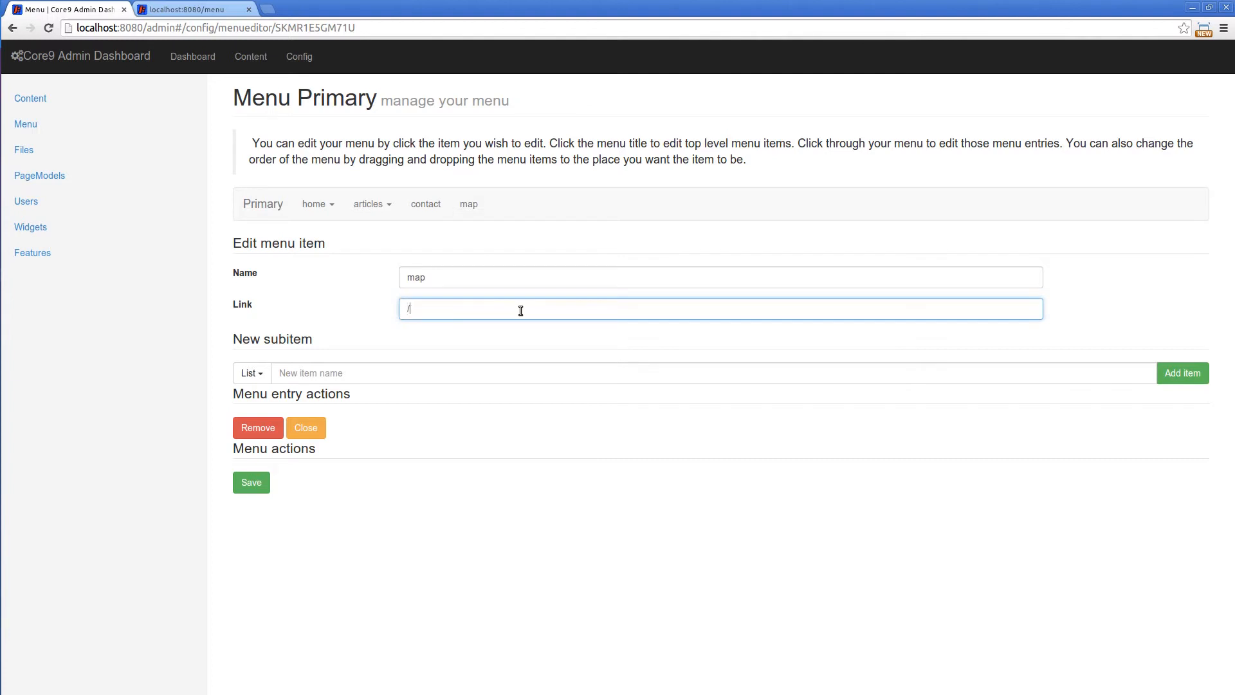
{"action": "type", "text": "map"}
{"action": "left_click", "coordinate": [251, 488]}
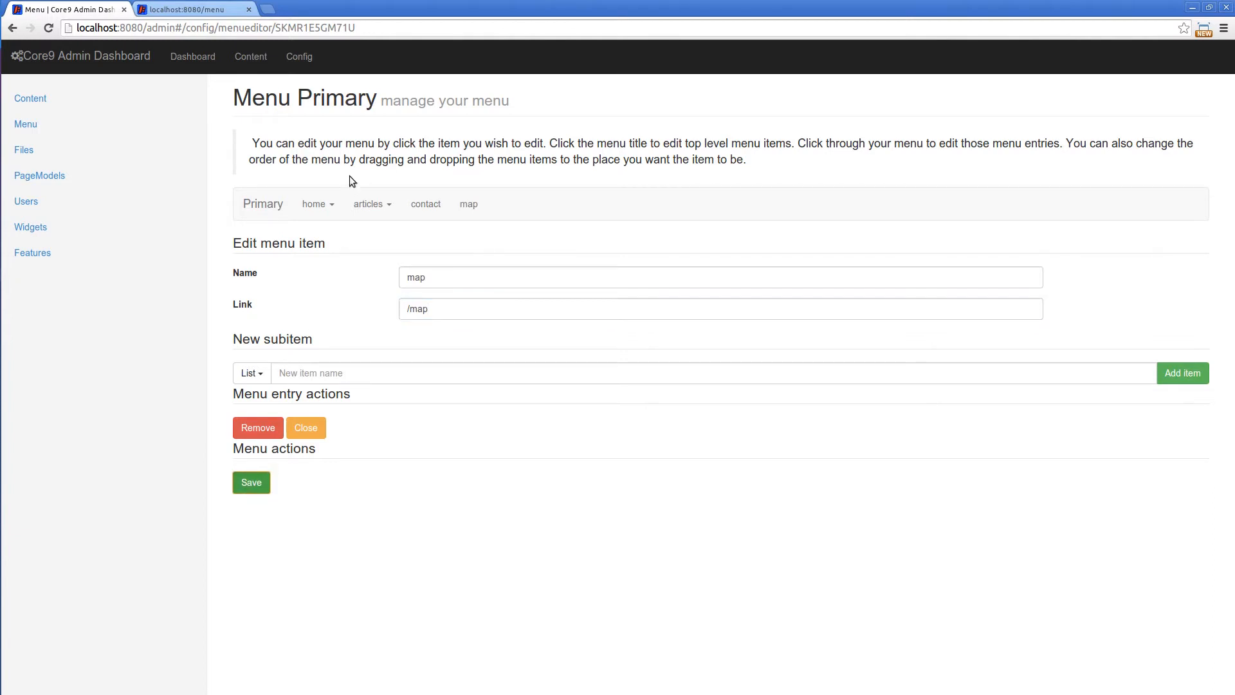
Add a list named store as a subitem of the map menu entry
{"action": "left_click", "coordinate": [326, 206]}
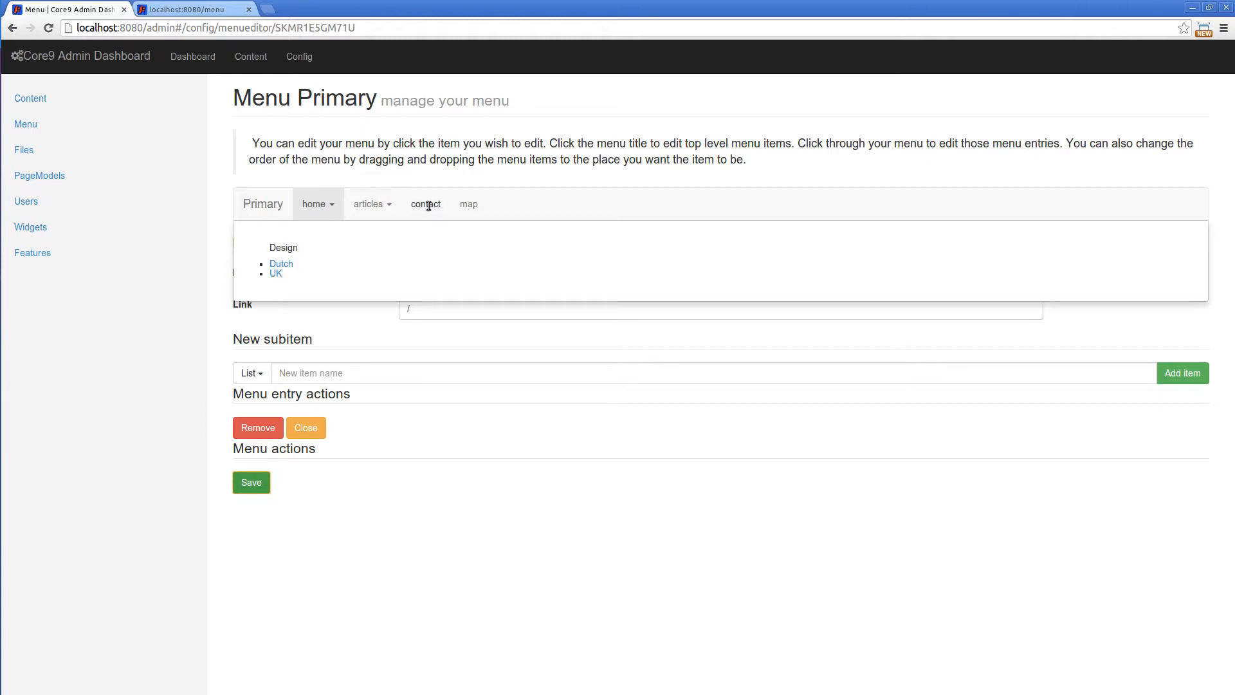
{"action": "left_click", "coordinate": [471, 207]}
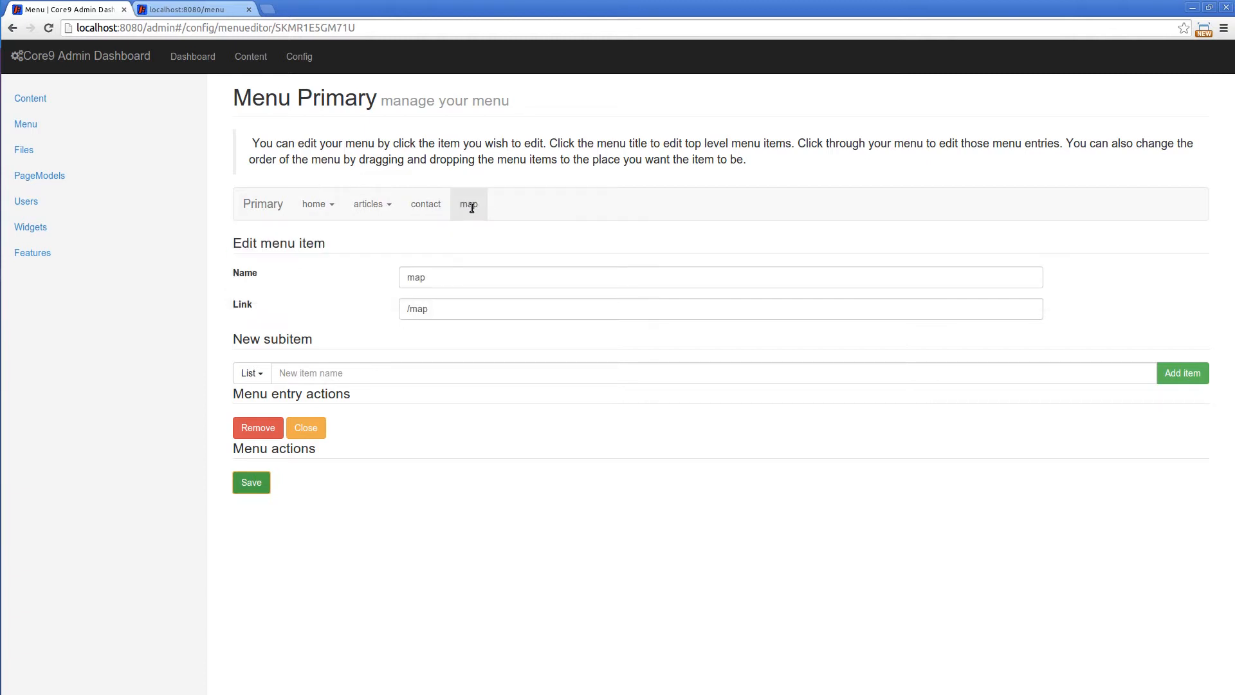
{"action": "left_click", "coordinate": [341, 375]}
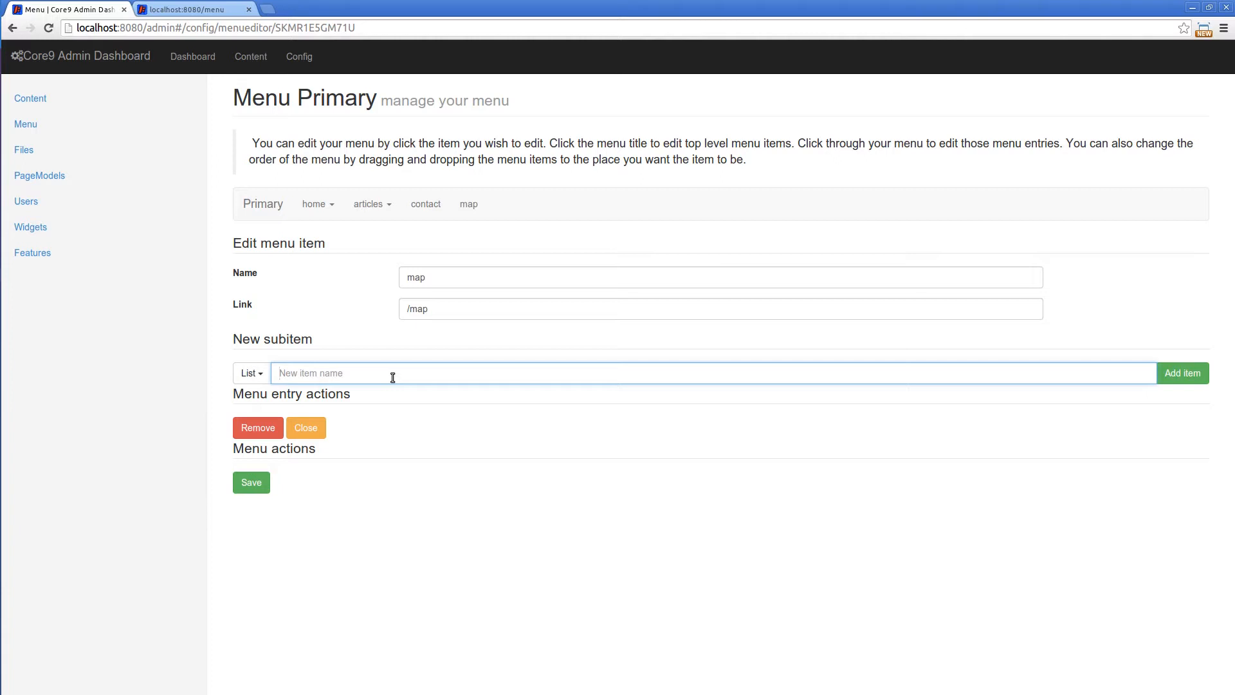
{"action": "type", "text": "store"}
{"action": "left_click", "coordinate": [1179, 375]}
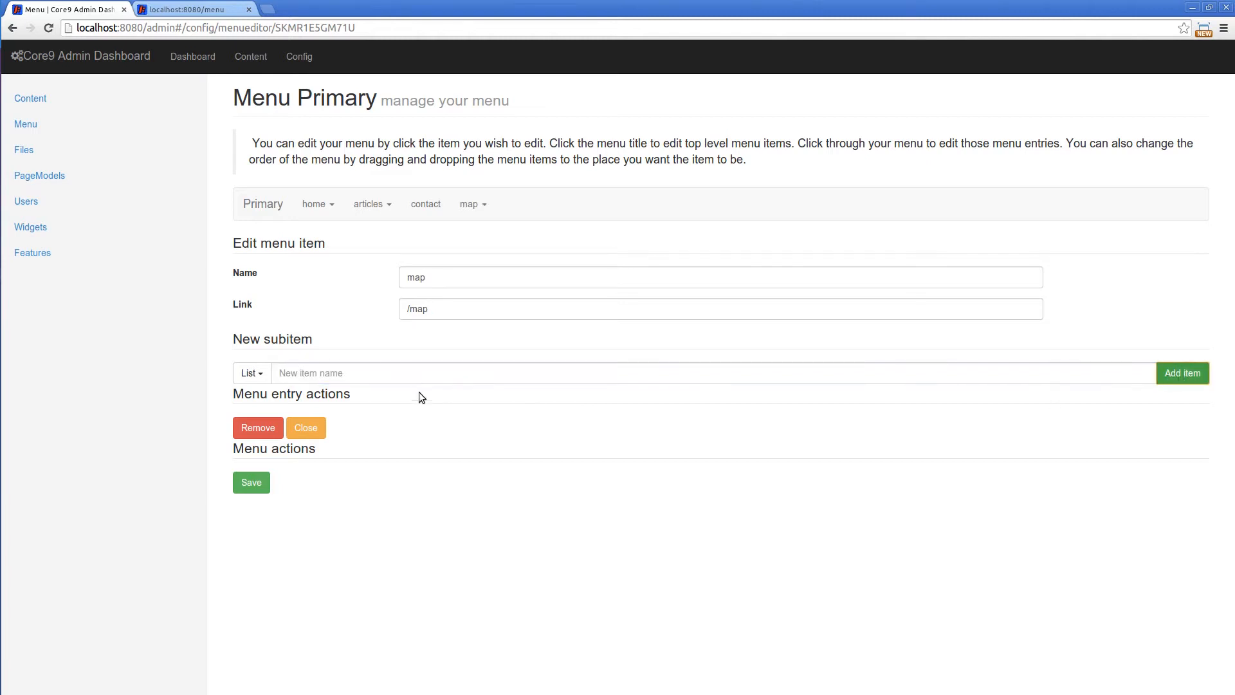
Add a list item named amsterdam to the store list under map
{"action": "left_click", "coordinate": [474, 205]}
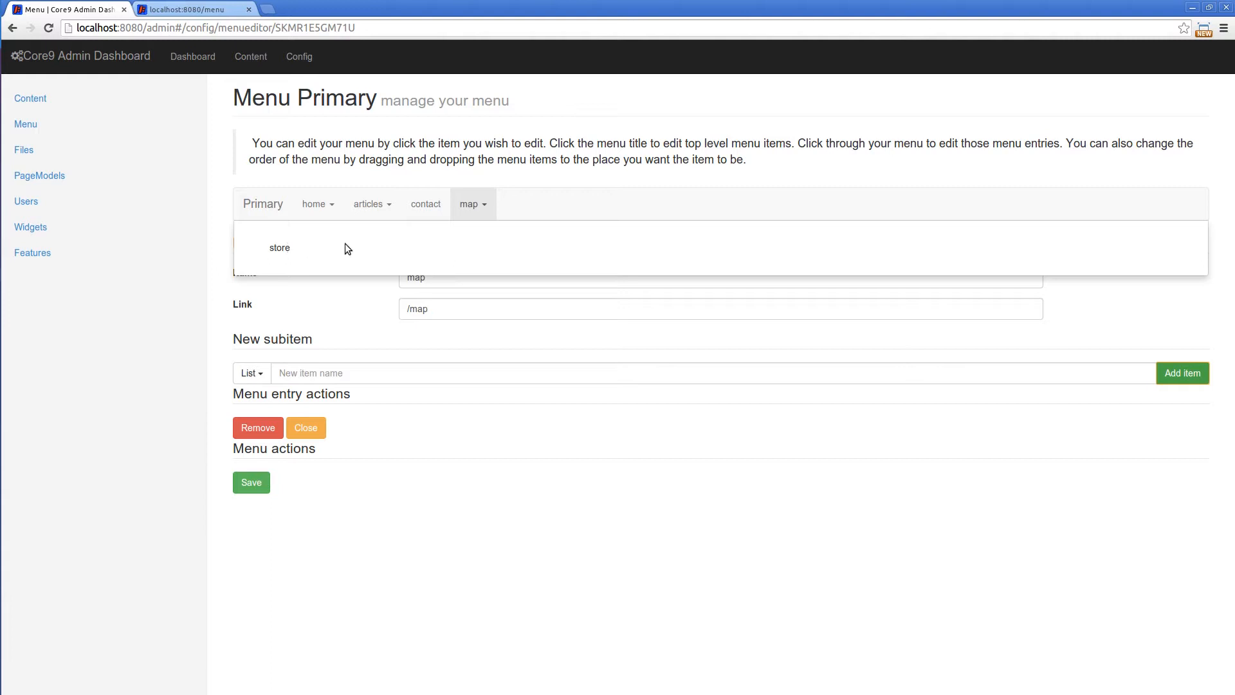
{"action": "left_click", "coordinate": [285, 248]}
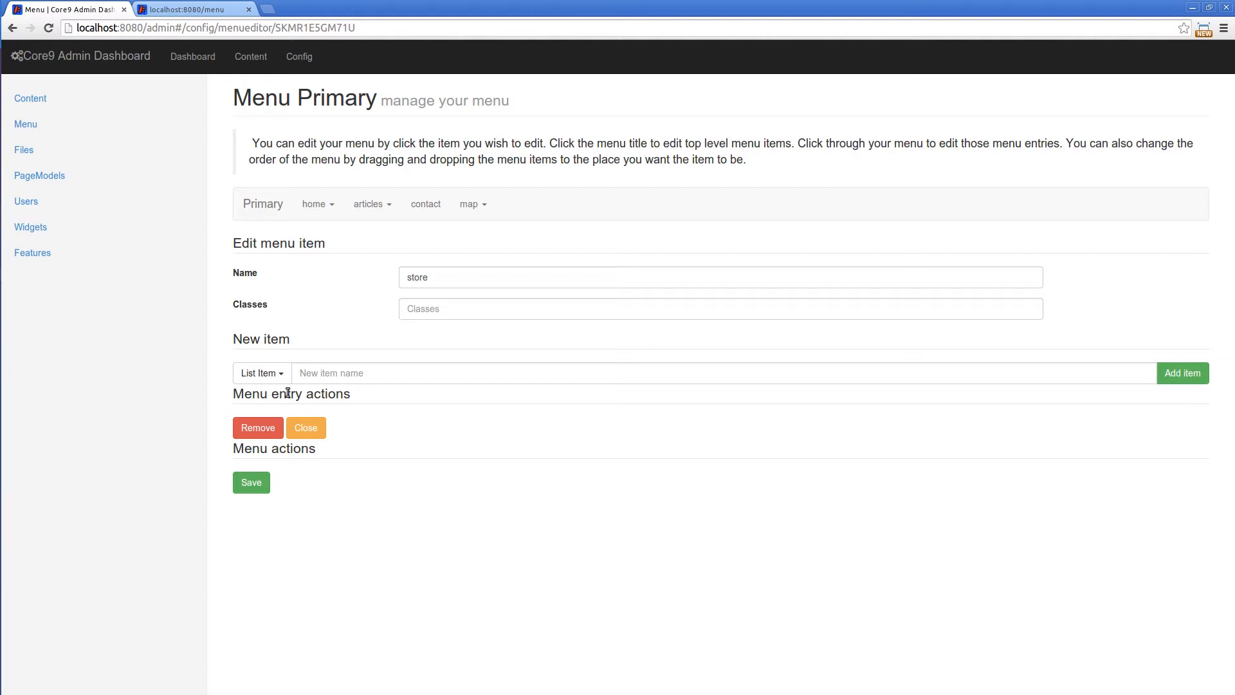
{"action": "left_click", "coordinate": [384, 368]}
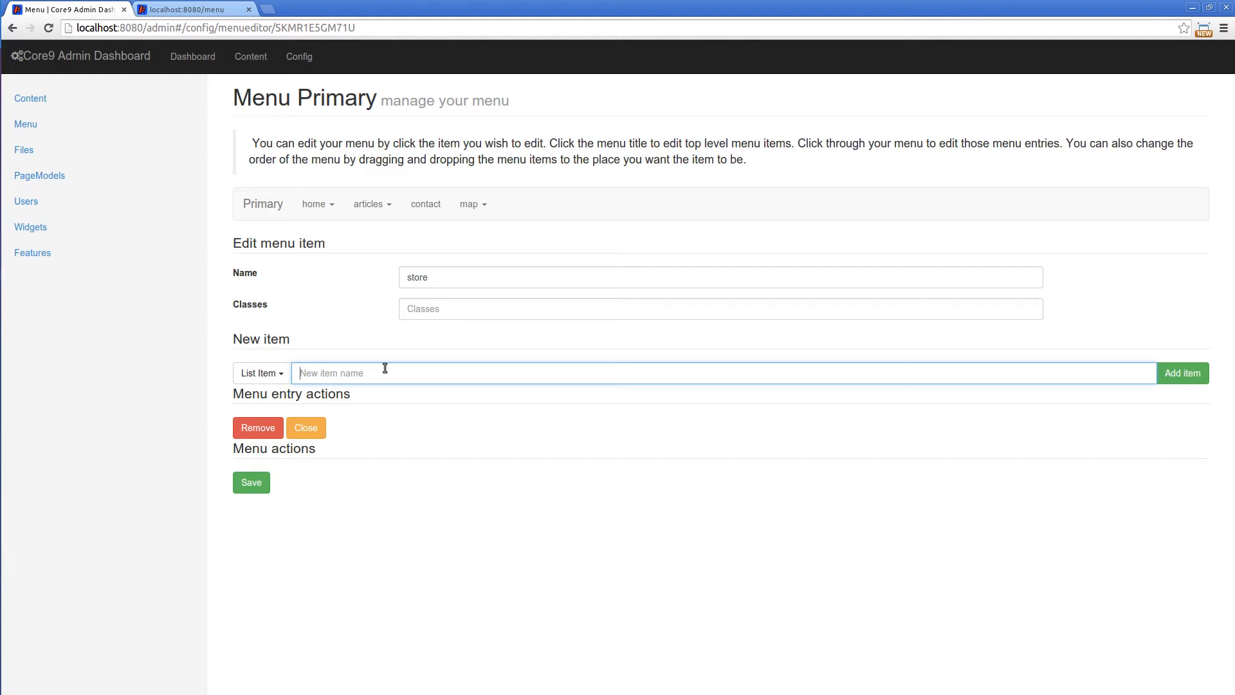
{"action": "type", "text": "amsterdam"}
{"action": "left_click", "coordinate": [1187, 375]}
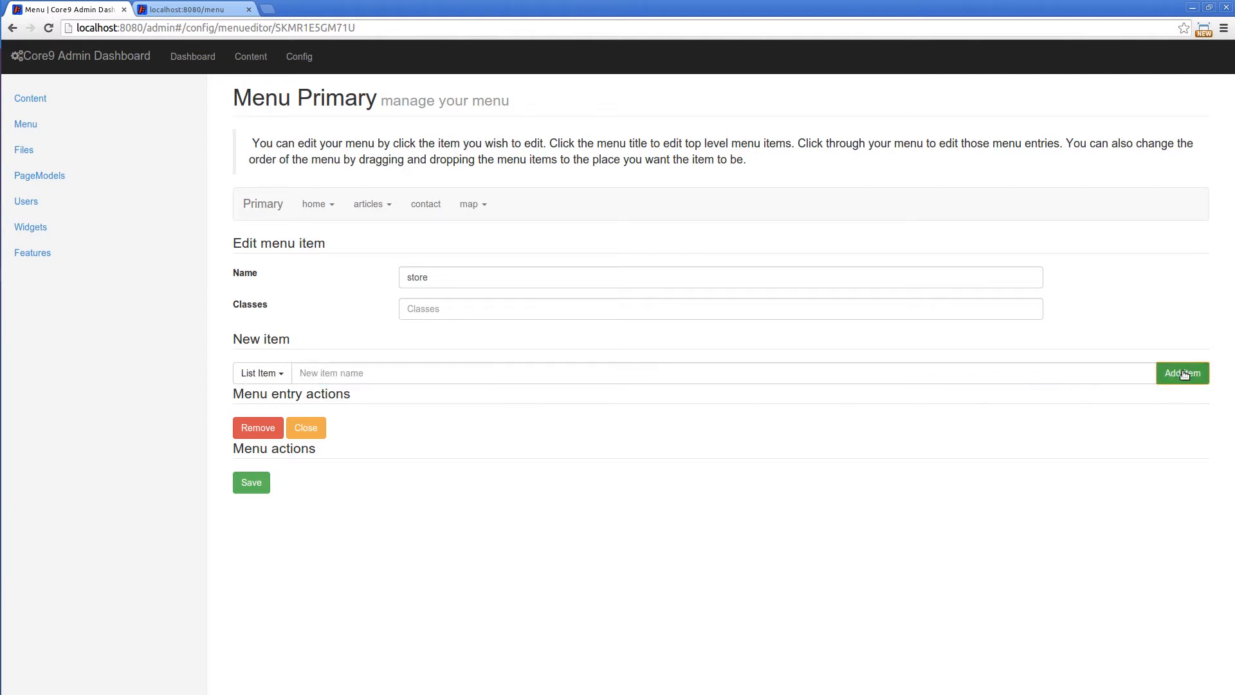
Set the link of the amsterdam item to /amsterdam and save the menu
{"action": "left_click", "coordinate": [473, 204]}
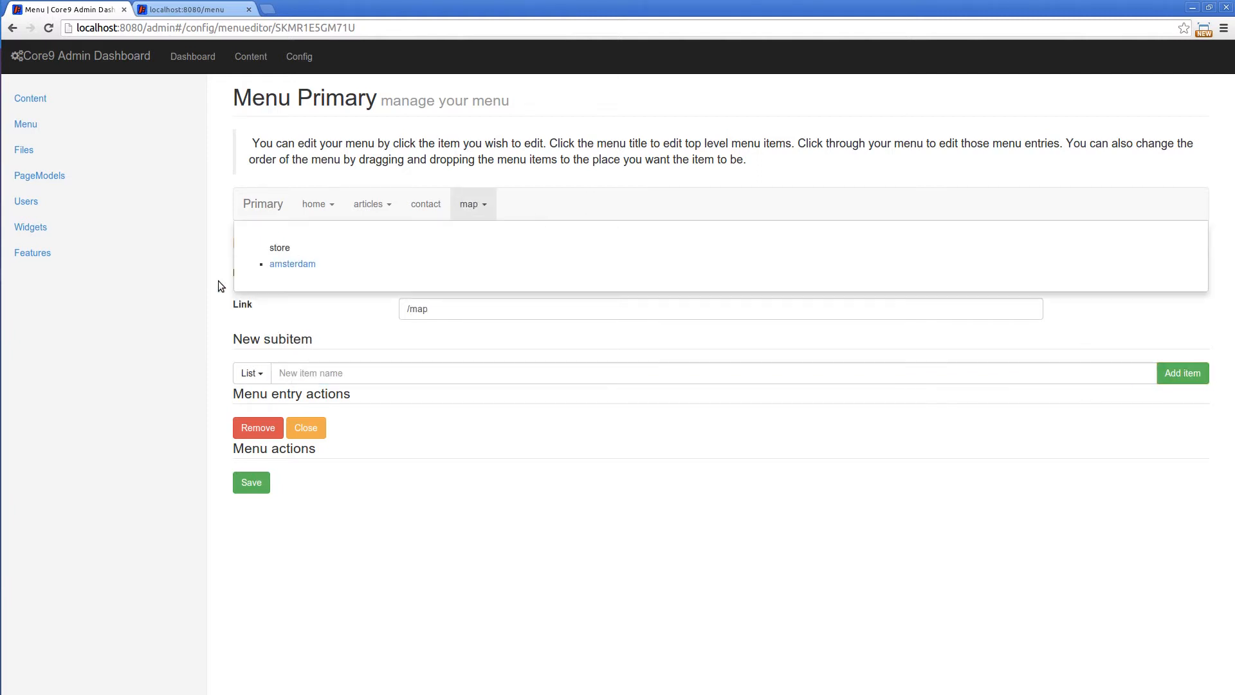
{"action": "left_click", "coordinate": [309, 265]}
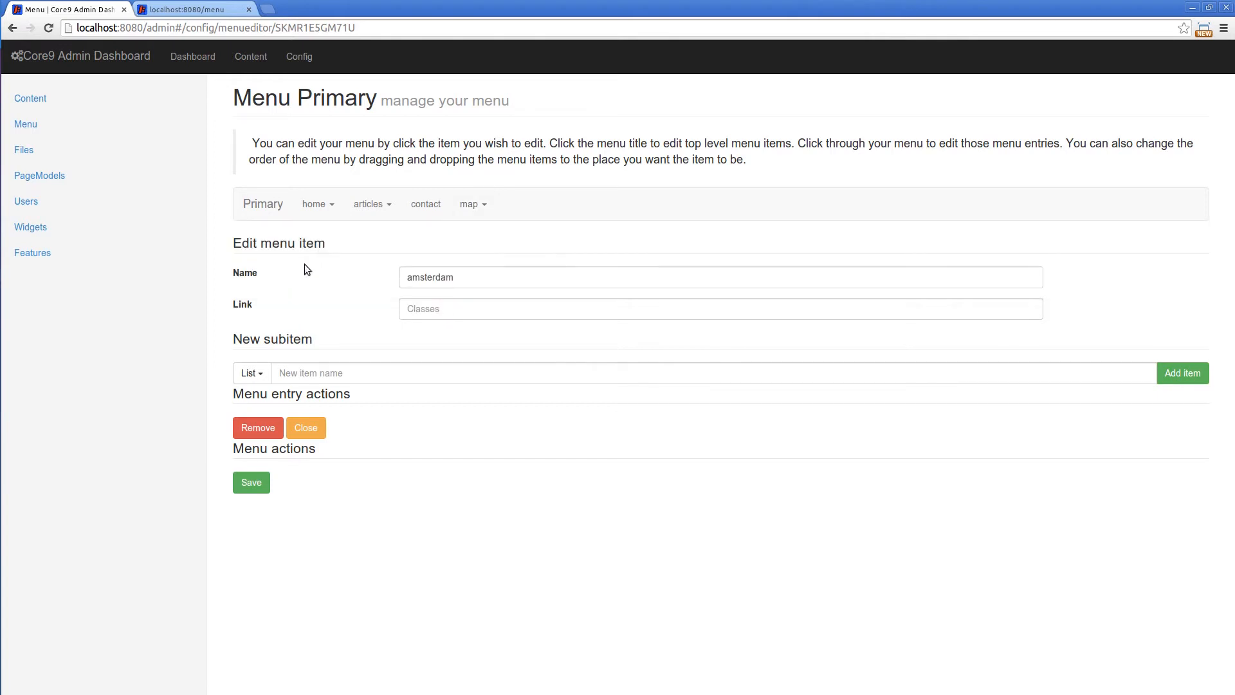
{"action": "left_click", "coordinate": [504, 310]}
{"action": "type", "text": "/"}
{"action": "key", "text": "BackSpace"}
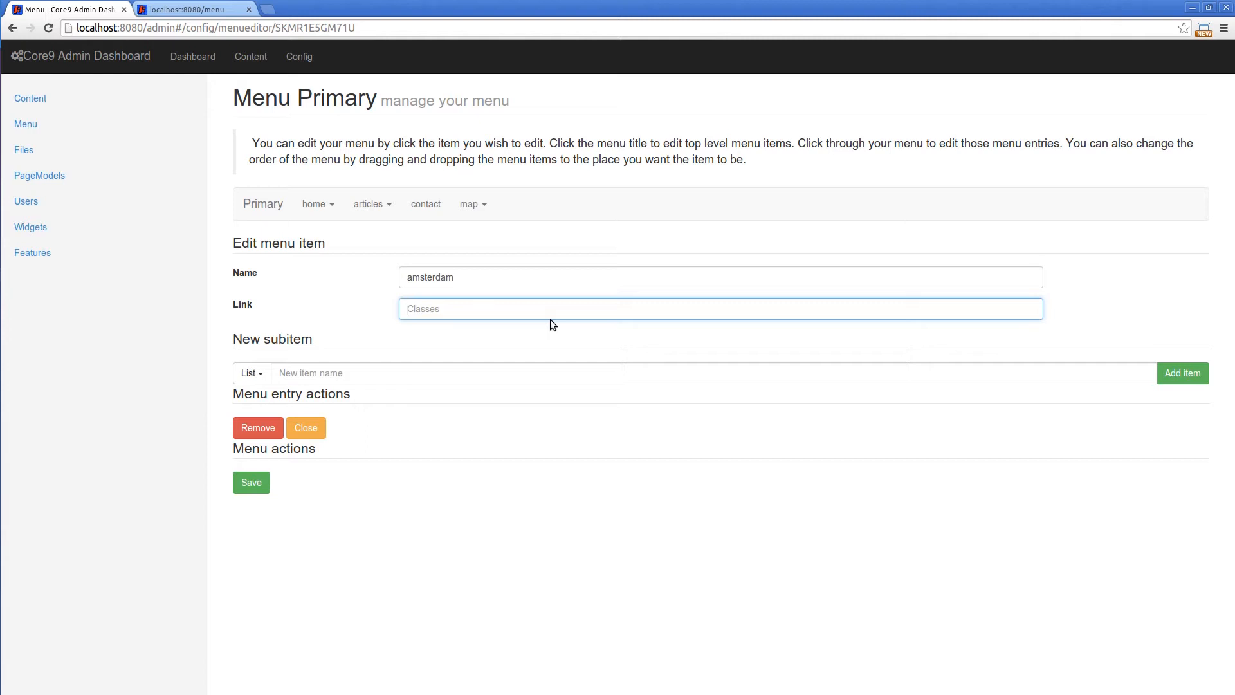
{"action": "type", "text": "/amsterdam"}
{"action": "left_click", "coordinate": [260, 487]}
Rename the store list under map to stores and save the menu
{"action": "left_click", "coordinate": [473, 204]}
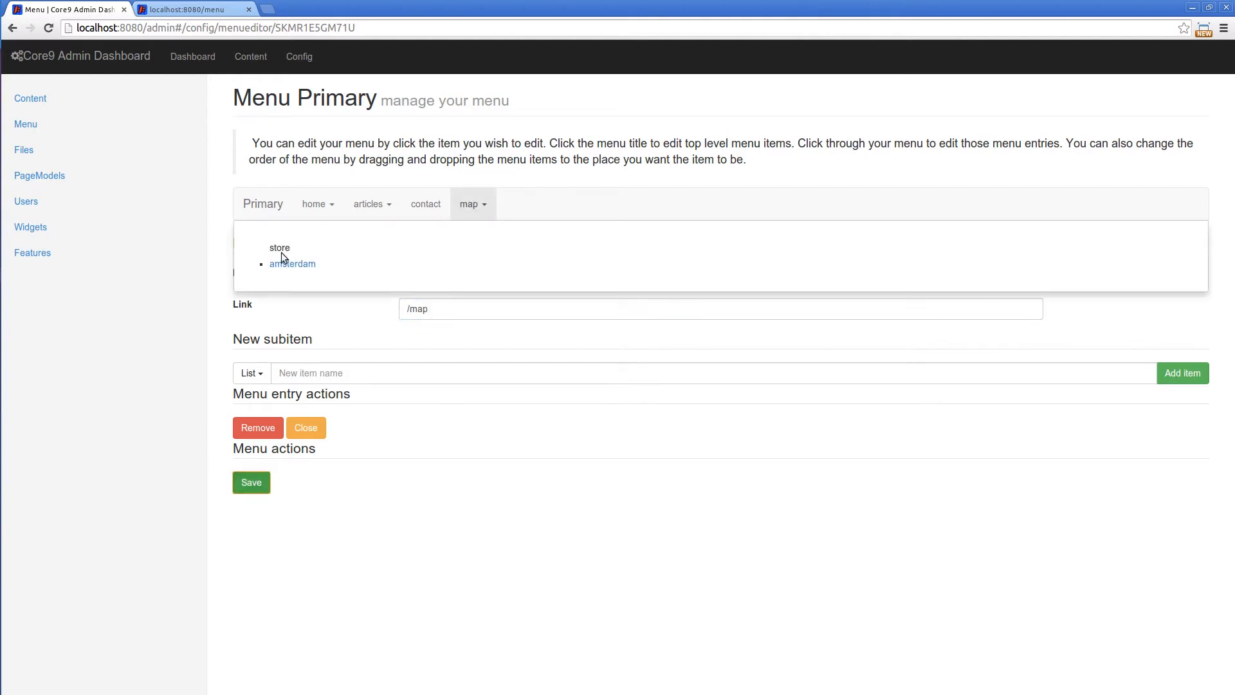
{"action": "left_click", "coordinate": [283, 247]}
{"action": "left_click", "coordinate": [492, 278]}
{"action": "type", "text": "stores"}
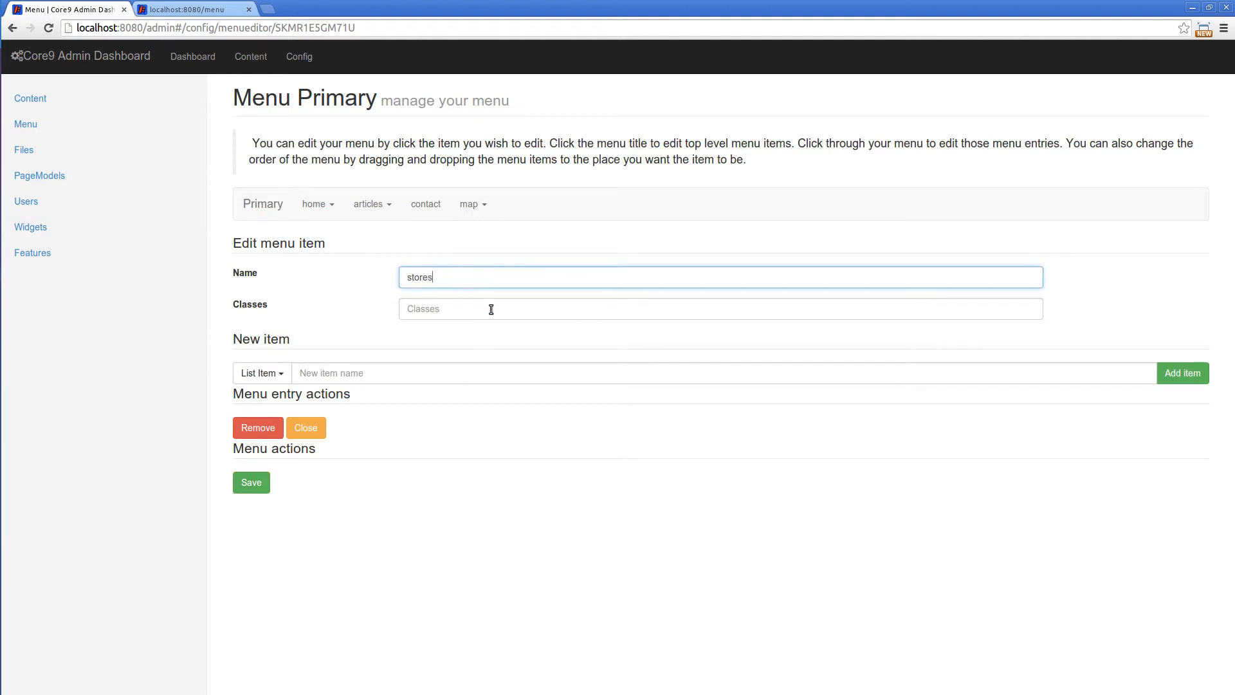
{"action": "left_click", "coordinate": [251, 483]}
Add a list item named paris to the stores list under map
{"action": "left_click", "coordinate": [474, 205]}
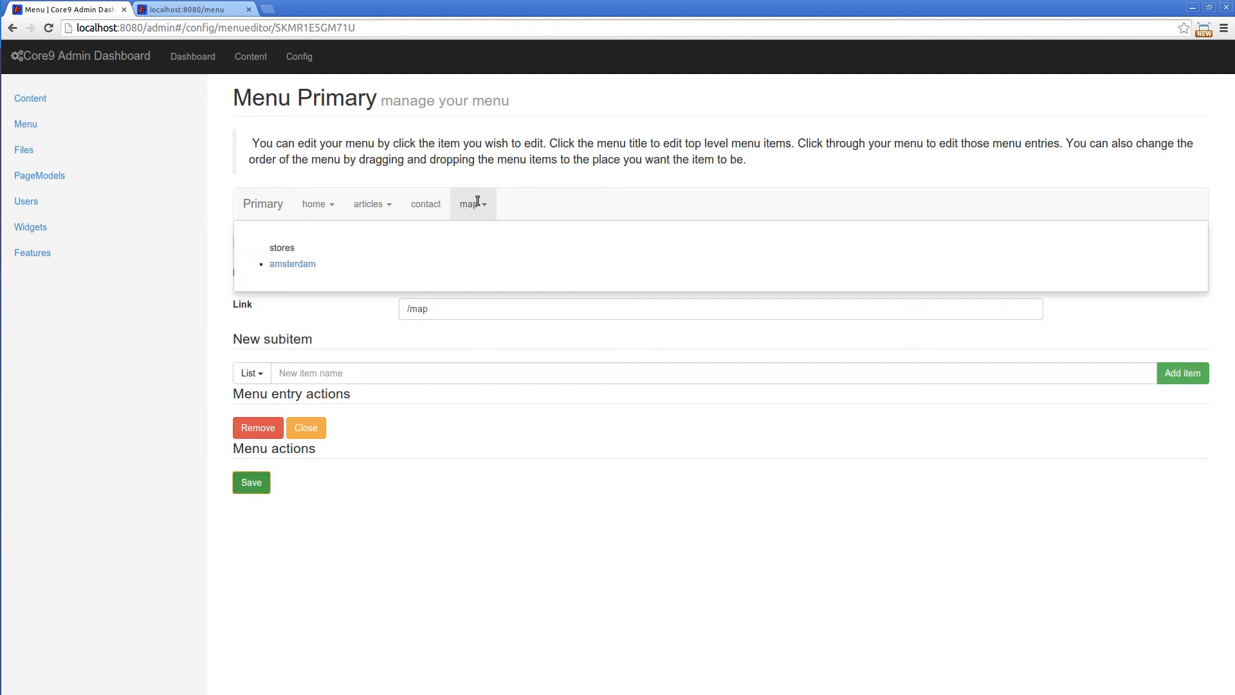
{"action": "left_click", "coordinate": [283, 249]}
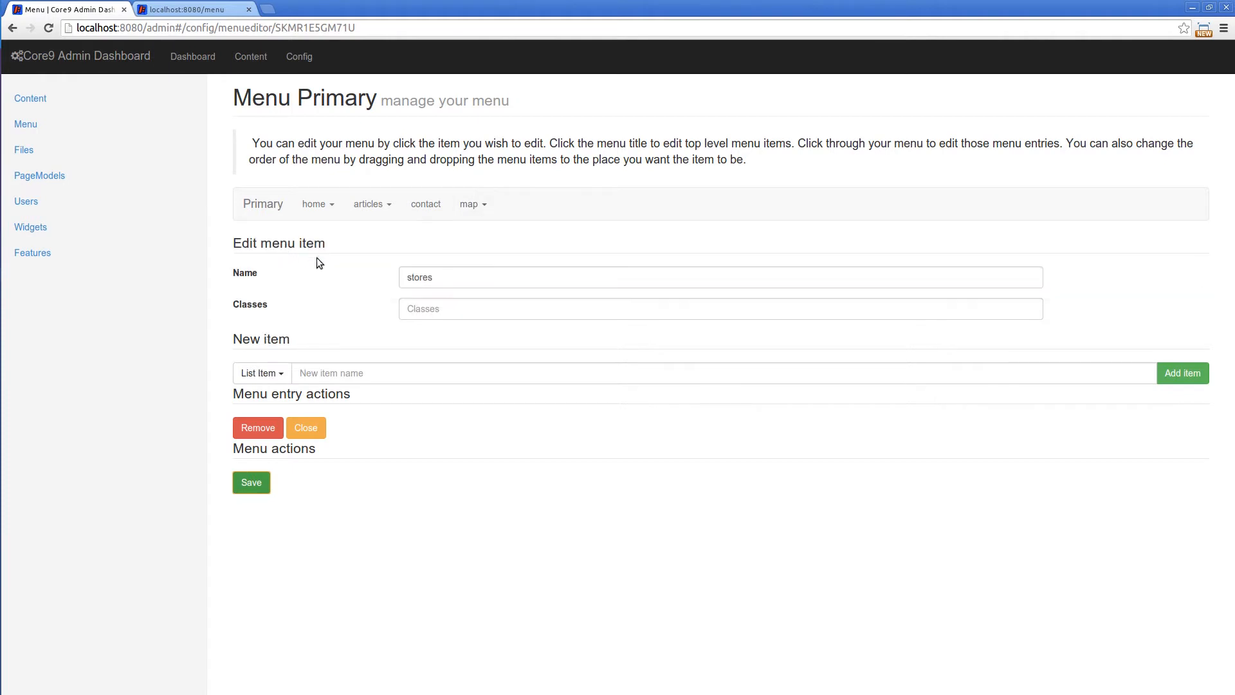
{"action": "left_click", "coordinate": [427, 308]}
{"action": "left_click", "coordinate": [363, 372]}
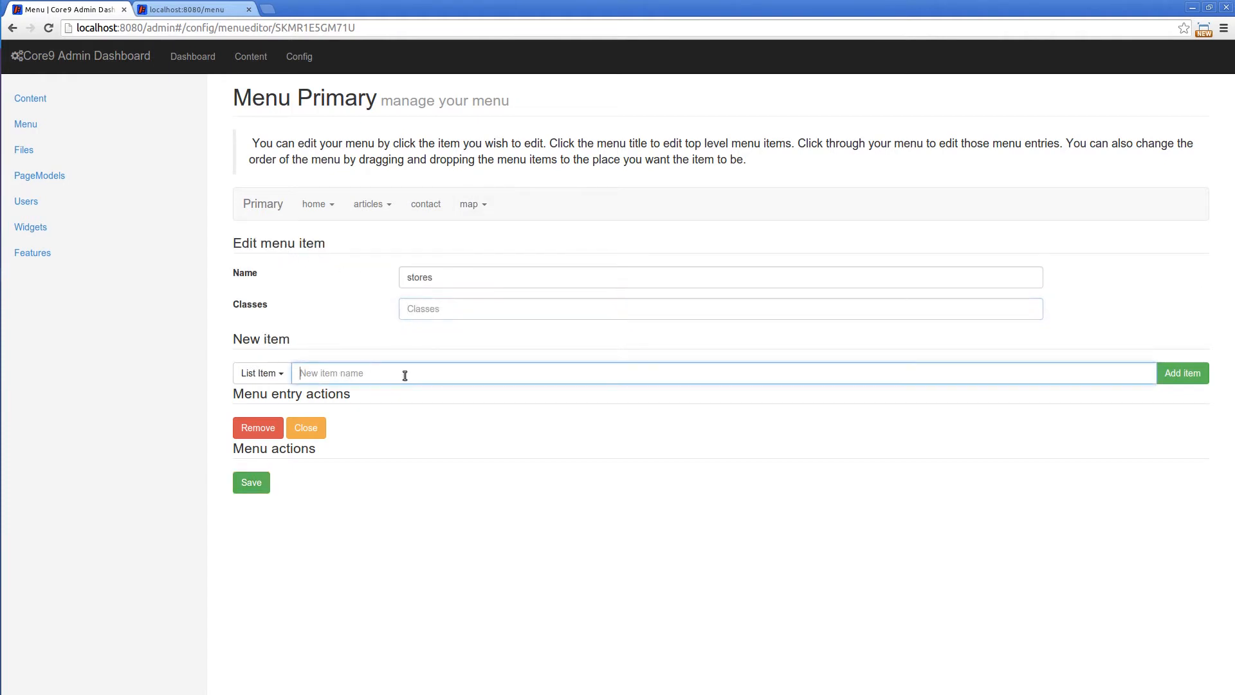
{"action": "type", "text": "paris"}
{"action": "left_click", "coordinate": [1187, 373]}
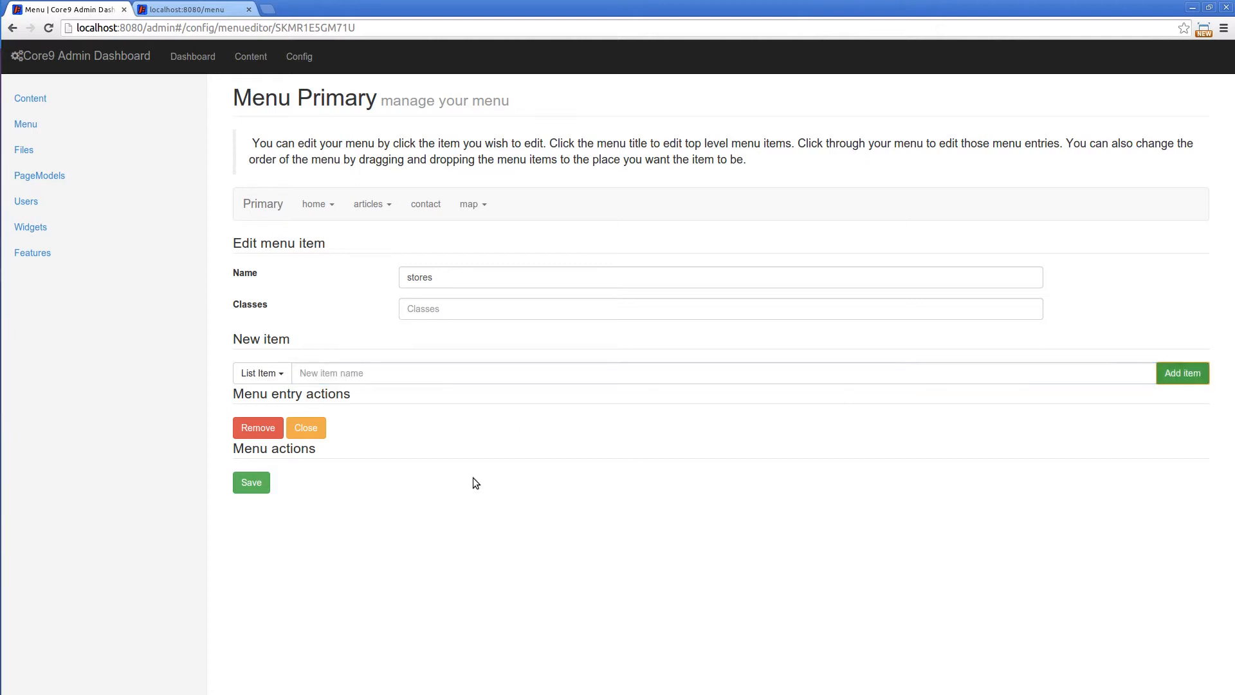
Set the link of the paris item to /paris, save the menu, and check the entries under map
{"action": "left_click", "coordinate": [472, 205]}
{"action": "left_click", "coordinate": [279, 275]}
{"action": "left_click", "coordinate": [418, 308]}
{"action": "type", "text": "/paris"}
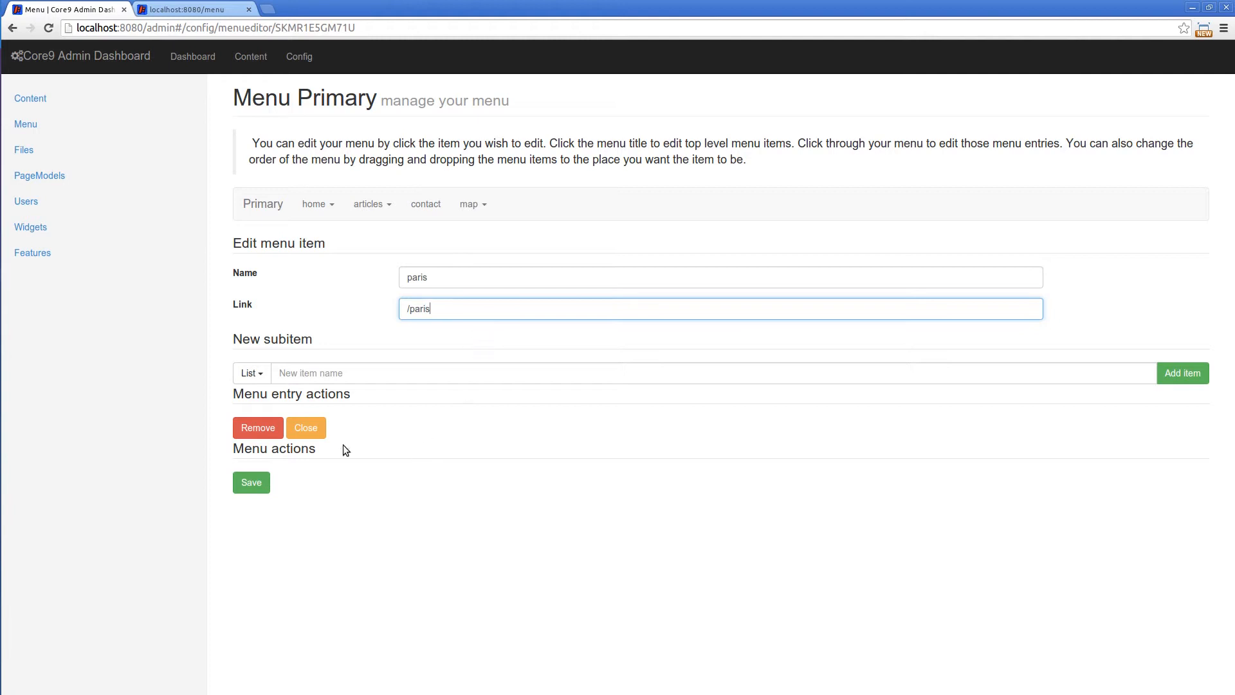
{"action": "left_click", "coordinate": [254, 483]}
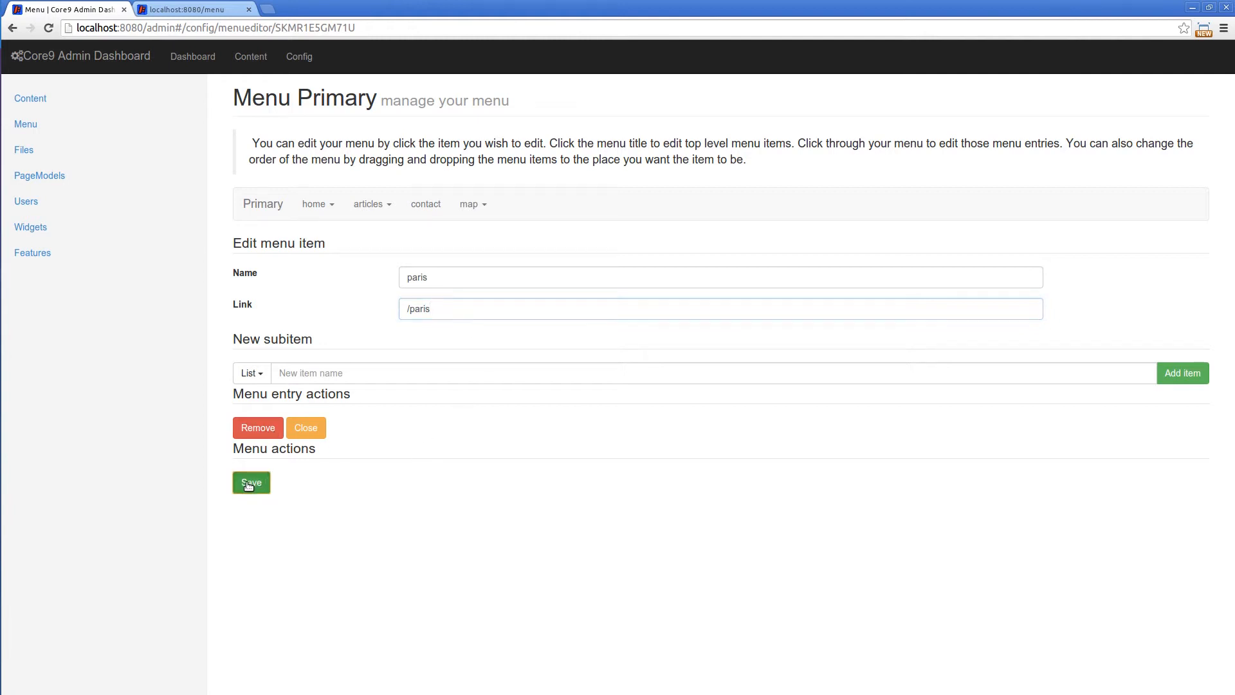
{"action": "left_click", "coordinate": [466, 212]}
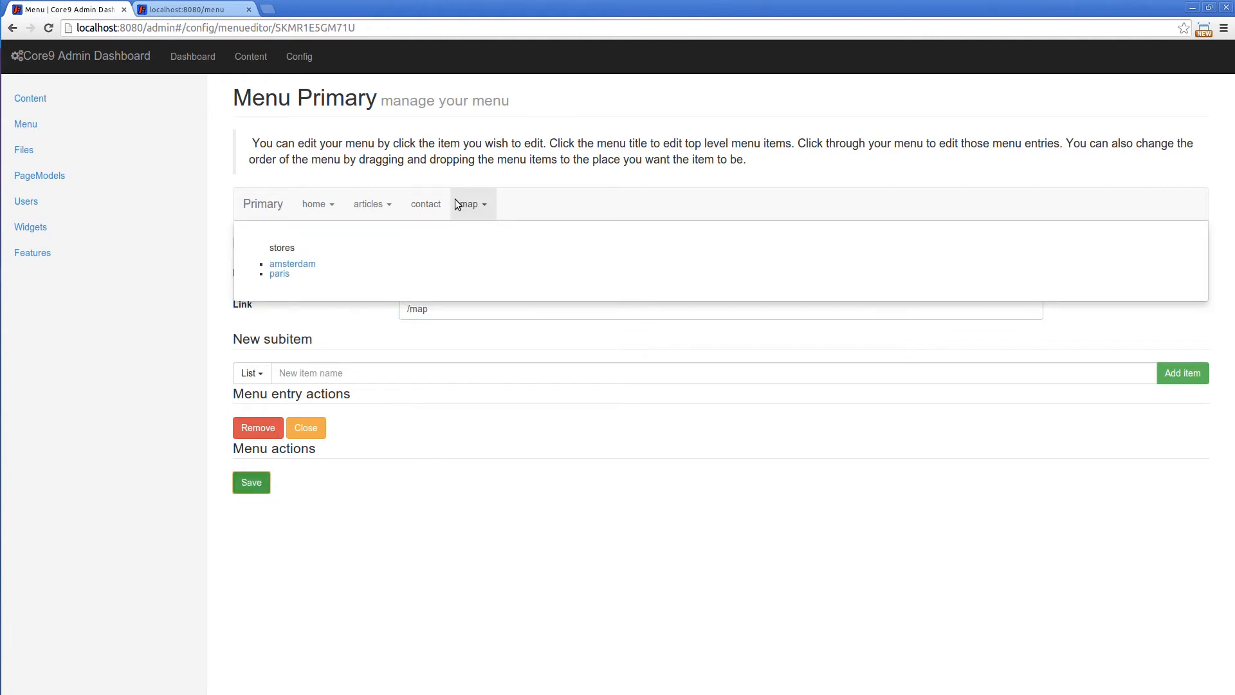
{"action": "left_click", "coordinate": [423, 148]}
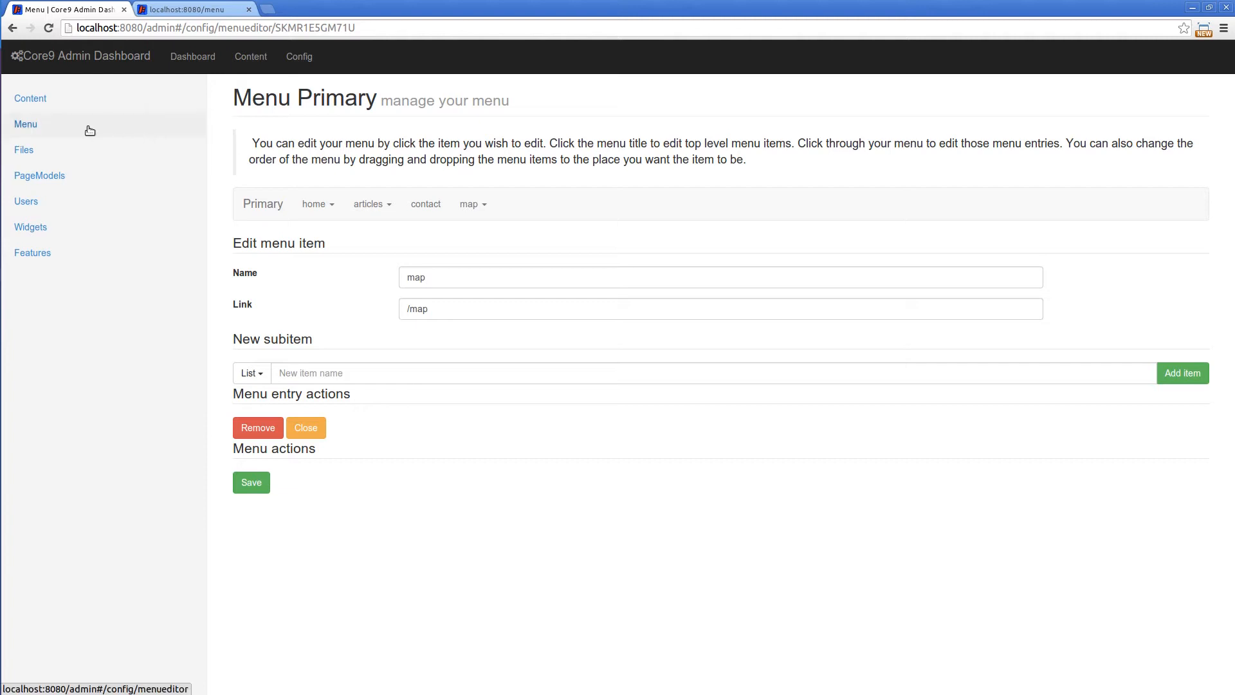
Open the mainmenu widget for editing from the site's widget list
{"action": "left_click", "coordinate": [28, 229]}
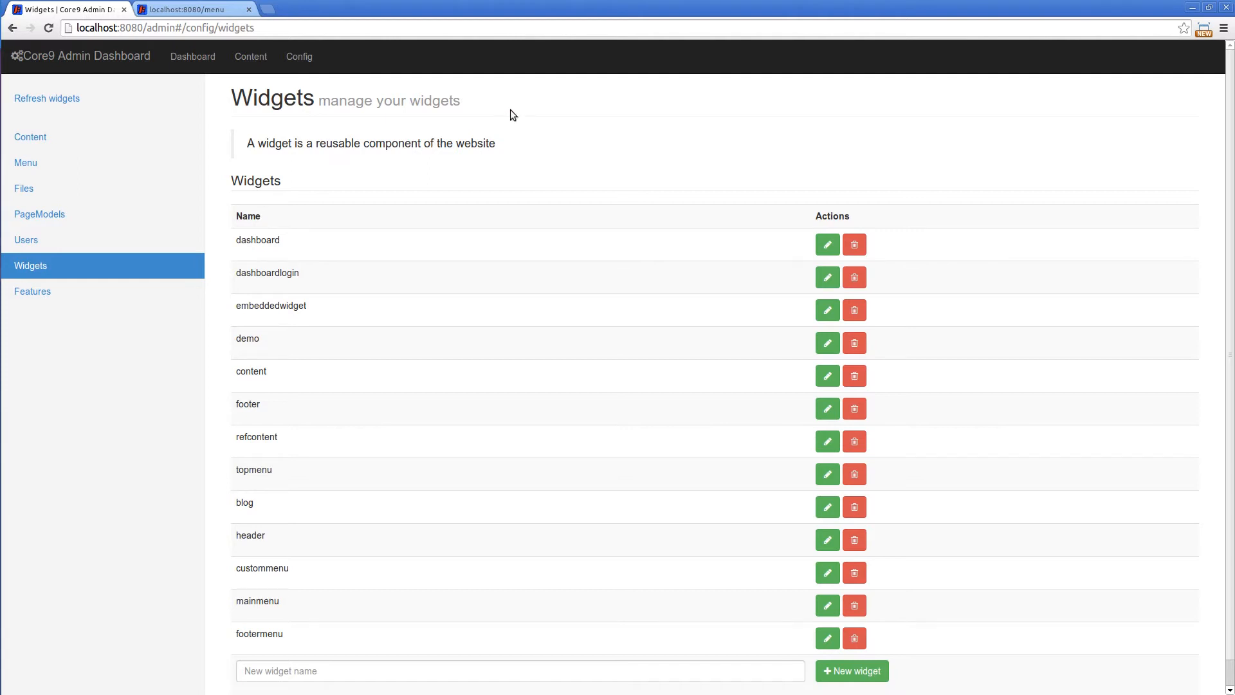
{"action": "scroll", "coordinate": [672, 142], "scroll_direction": "down", "scroll_amount": 1}
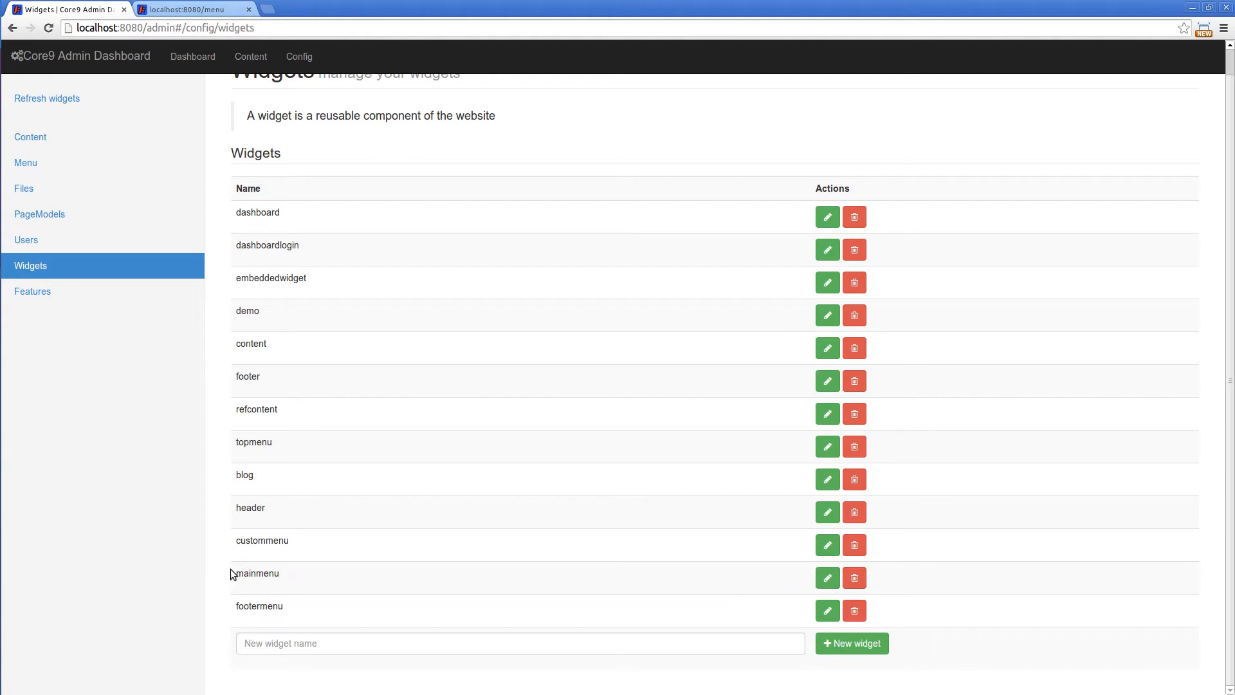
{"action": "left_click", "coordinate": [829, 578]}
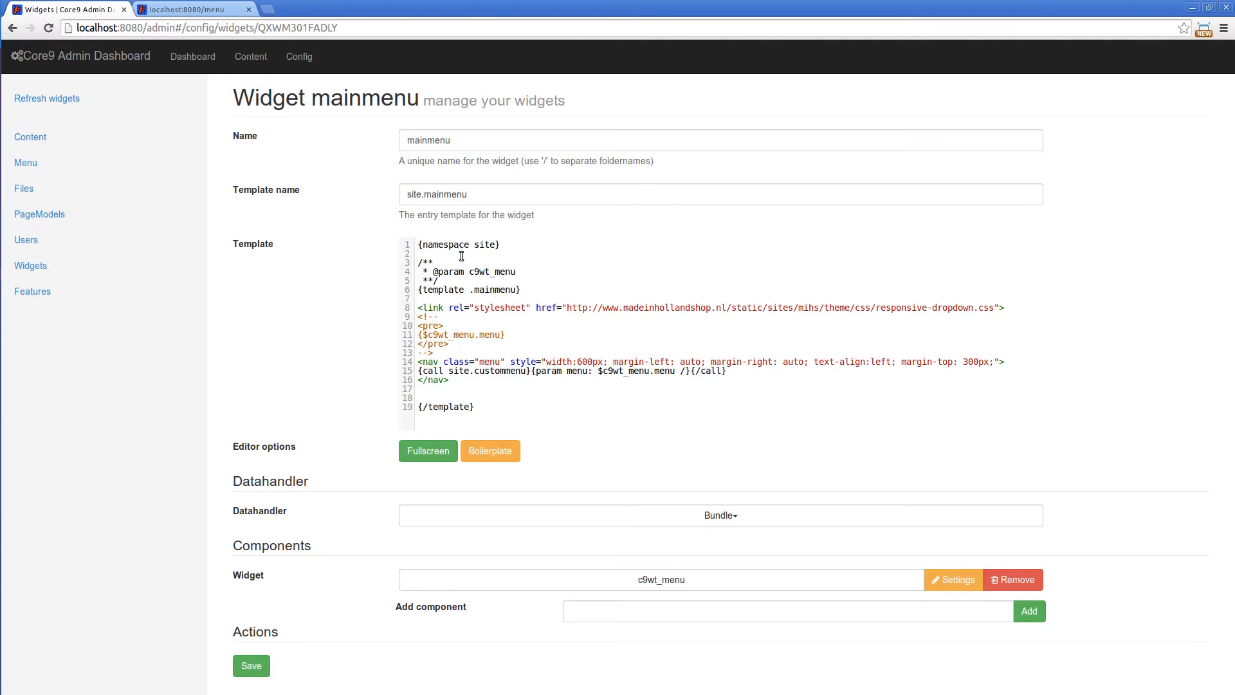
{"action": "left_click_drag", "start_coordinate": [434, 272], "coordinate": [534, 270]}
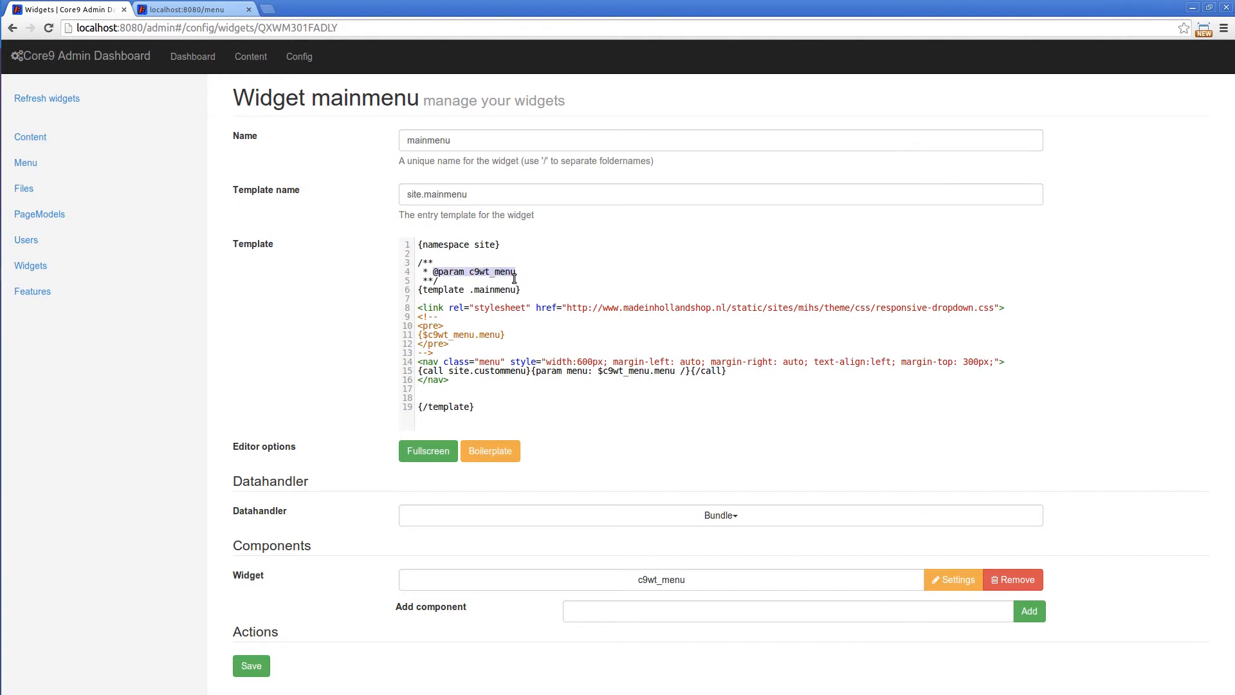
{"action": "left_click", "coordinate": [529, 270]}
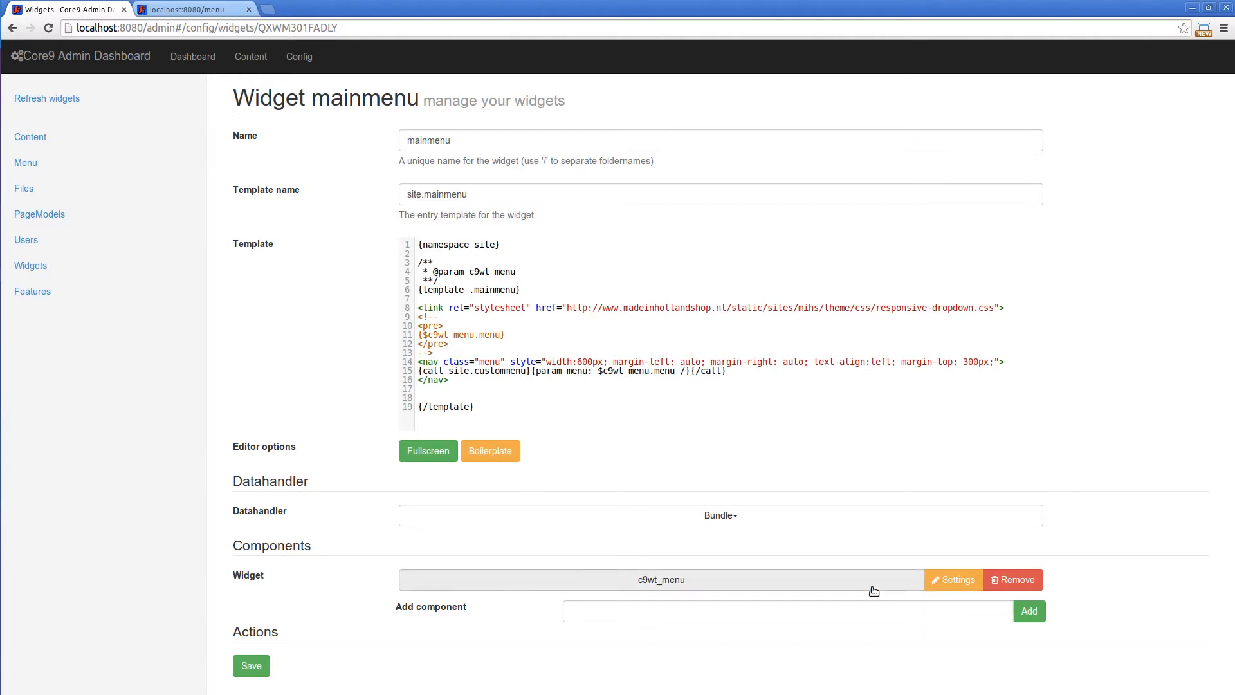
{"action": "left_click", "coordinate": [750, 586]}
{"action": "left_click", "coordinate": [658, 582]}
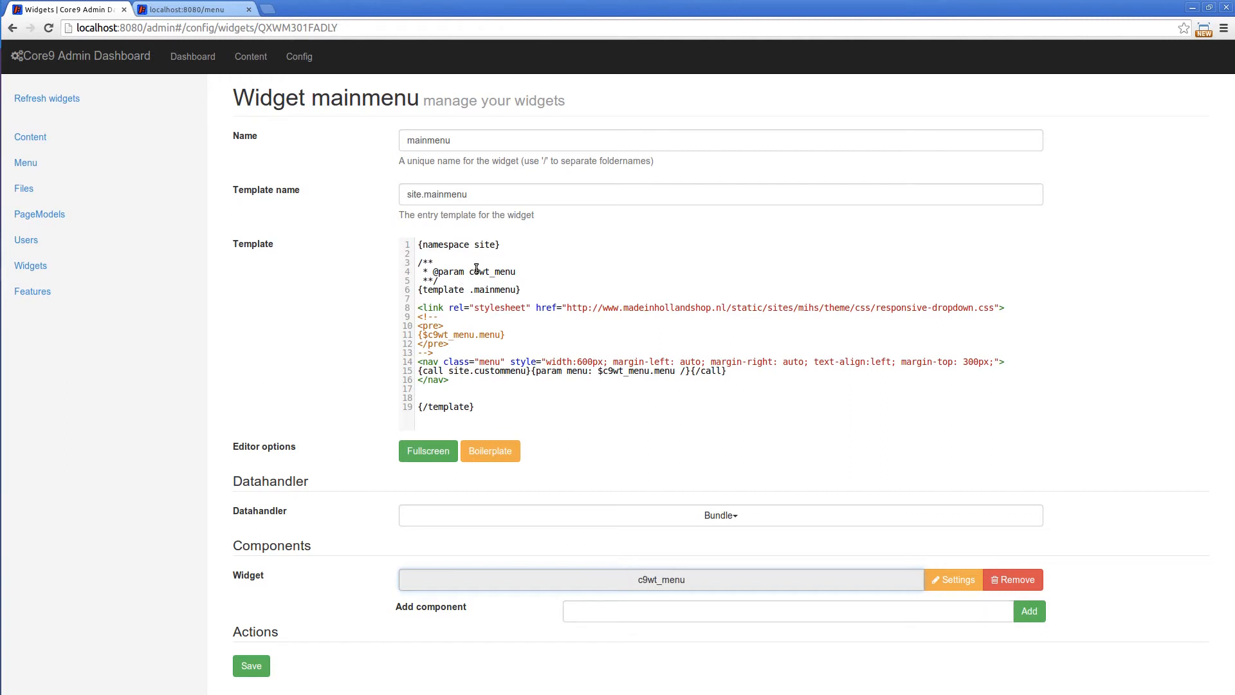
{"action": "left_click_drag", "start_coordinate": [470, 271], "coordinate": [520, 272]}
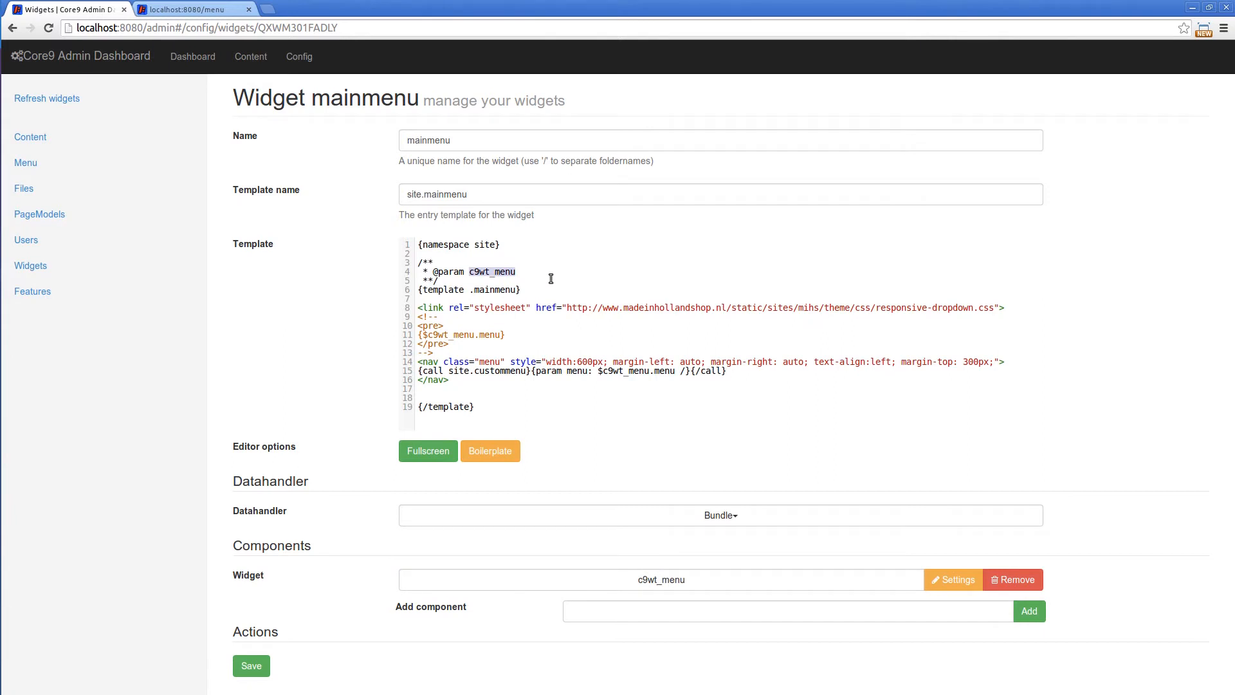
{"action": "left_click", "coordinate": [942, 582]}
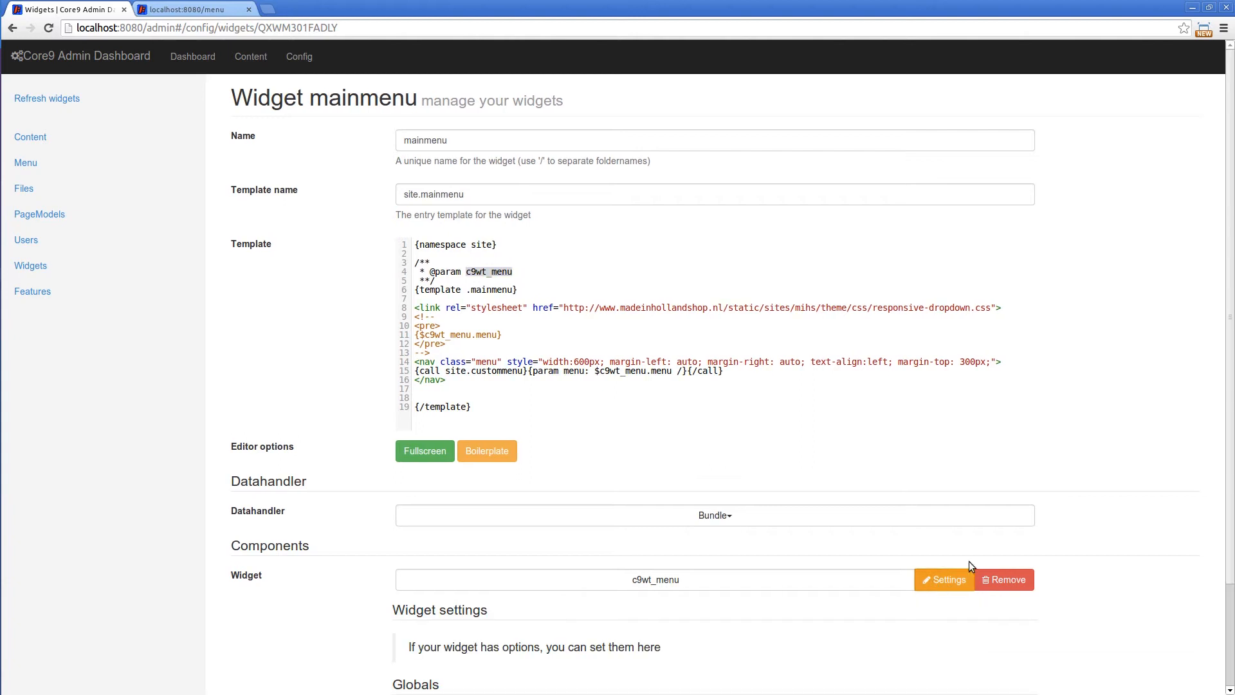
{"action": "scroll", "coordinate": [1029, 534], "scroll_direction": "down", "scroll_amount": 2}
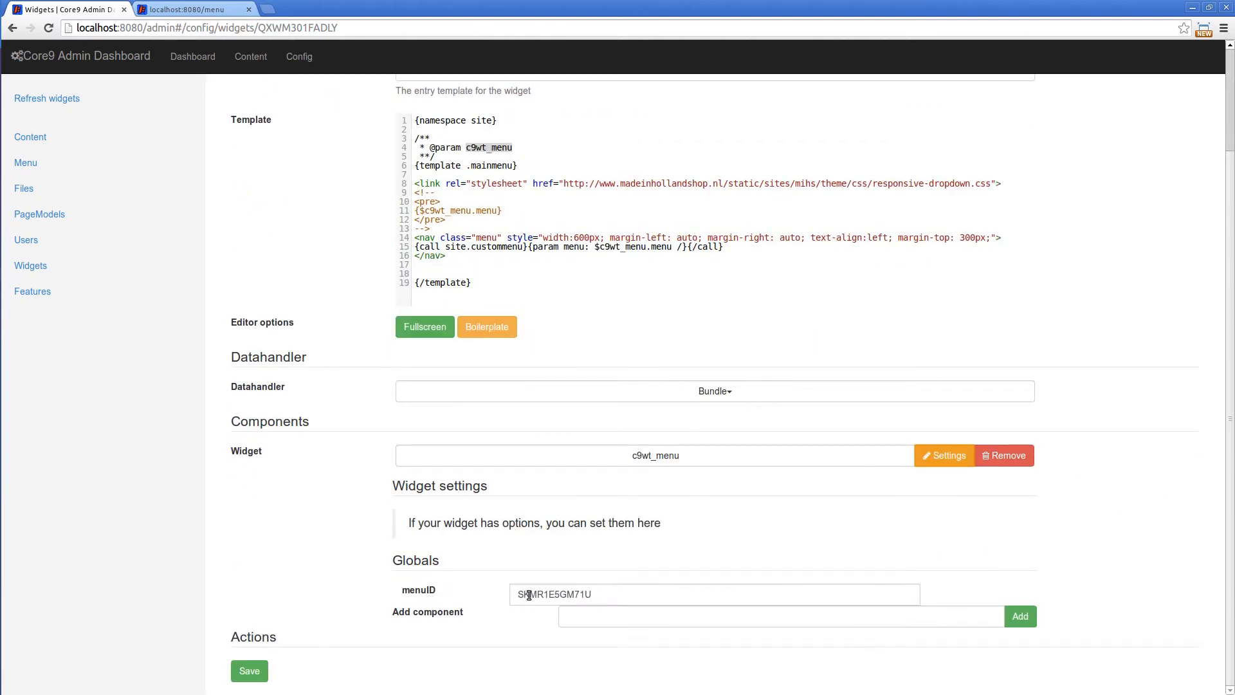
Open the Primary menu for editing and highlight its ID at the end of the page URL
{"action": "left_click", "coordinate": [29, 163]}
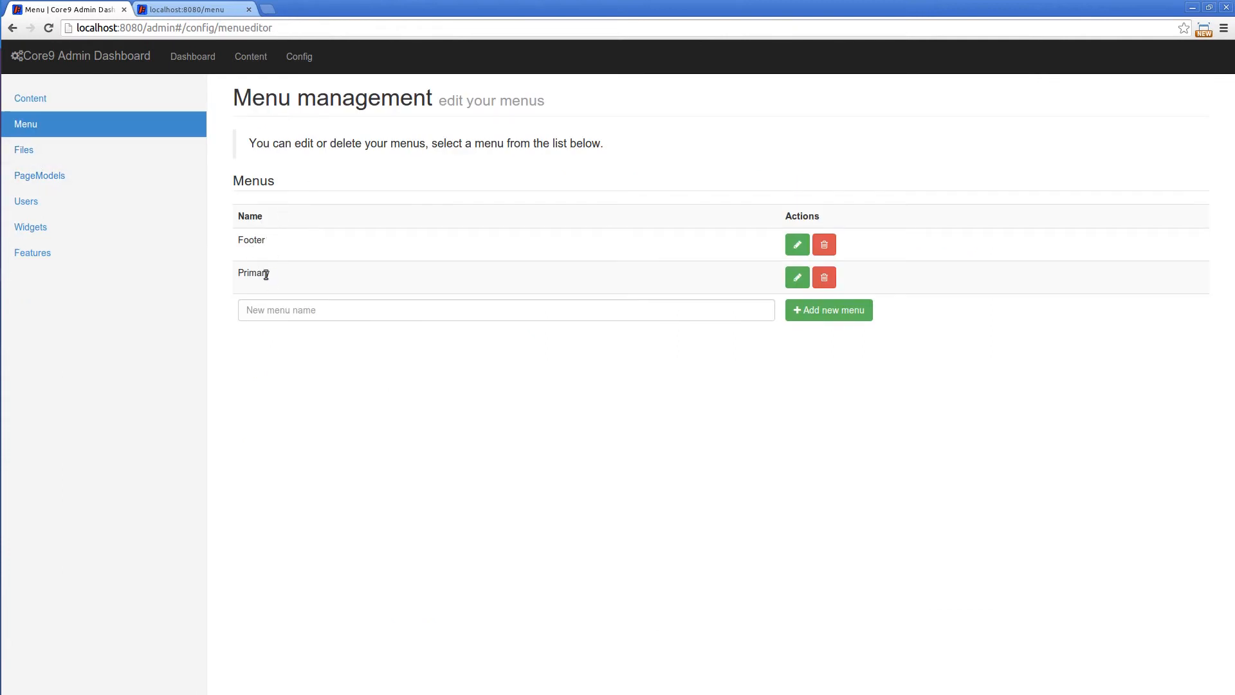
{"action": "left_click", "coordinate": [797, 278]}
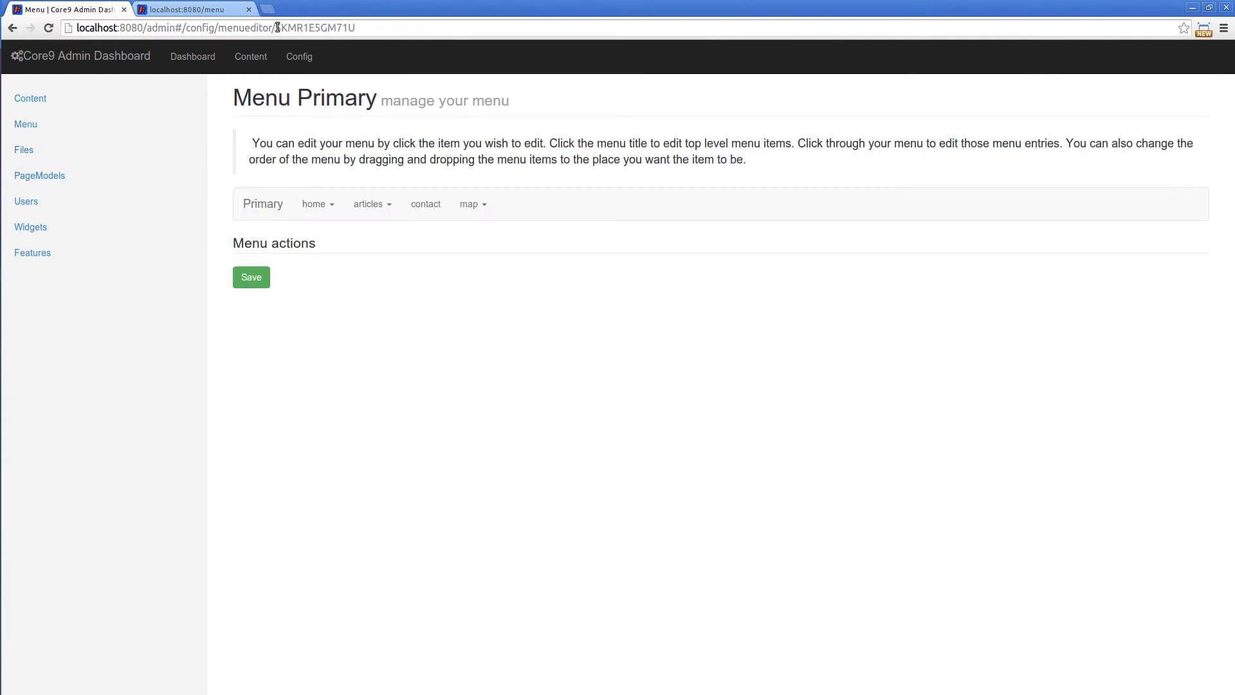
{"action": "left_click_drag", "start_coordinate": [277, 28], "coordinate": [456, 28]}
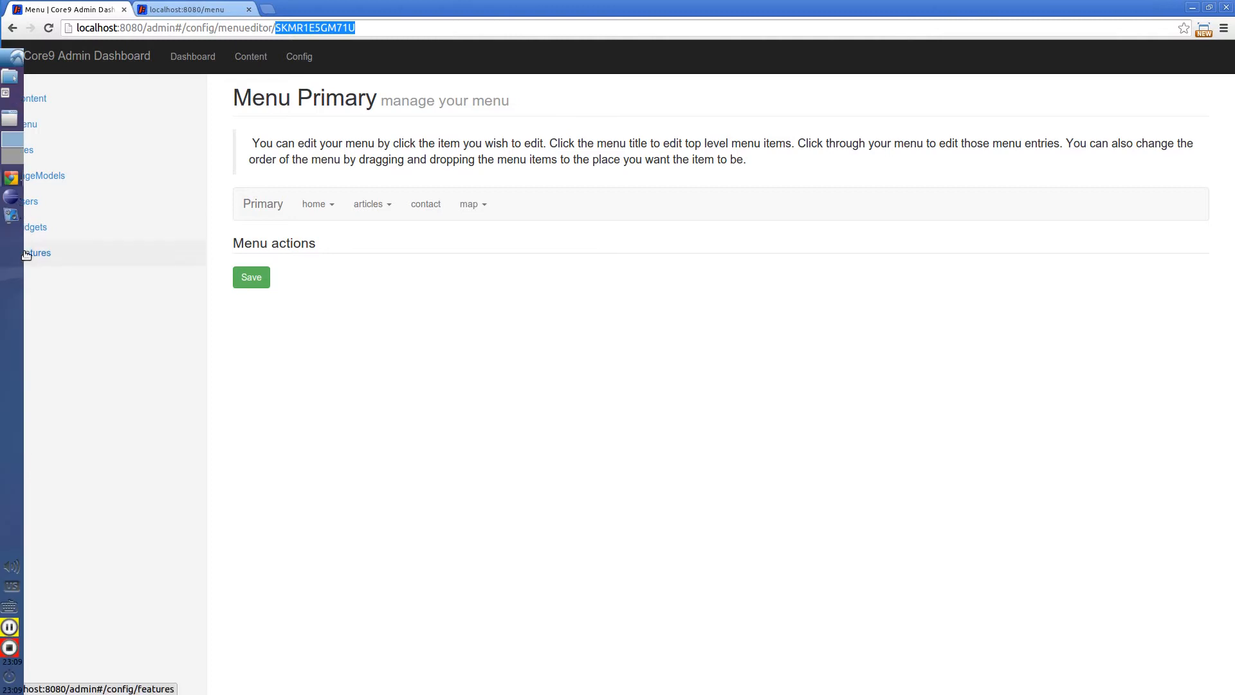
Return to the mainmenu widget and check the menuID in the c9wt_menu component's settings
{"action": "left_click", "coordinate": [34, 228]}
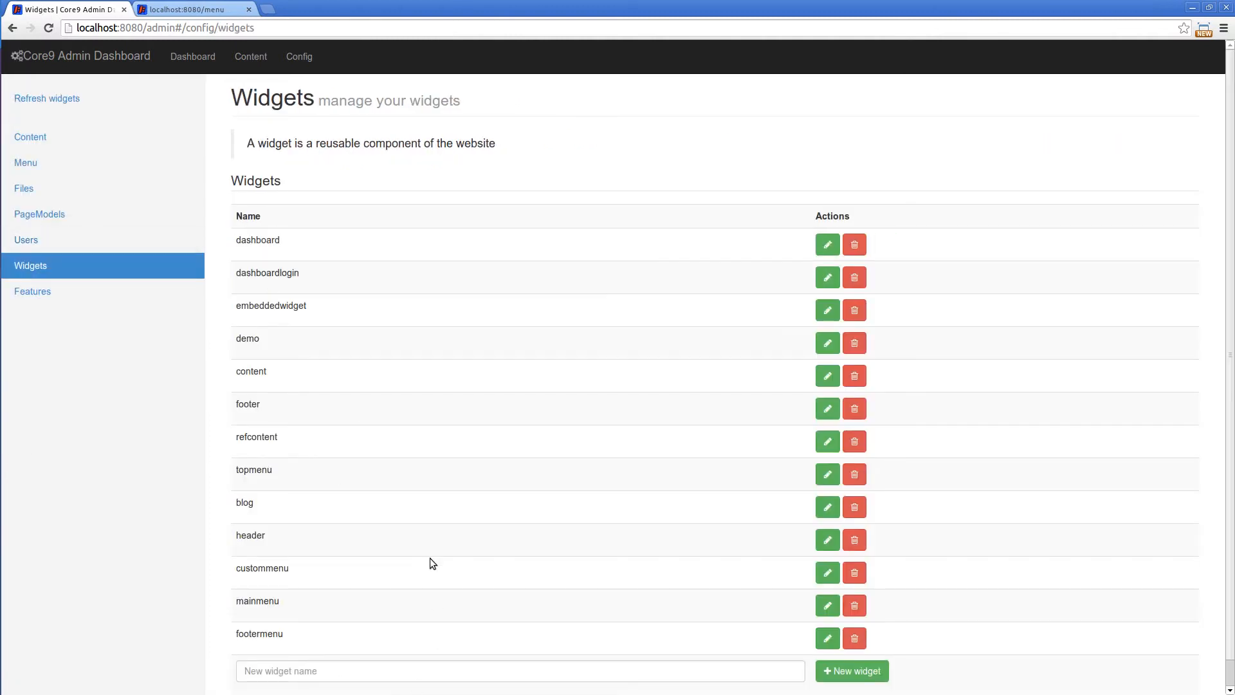
{"action": "left_click", "coordinate": [837, 606]}
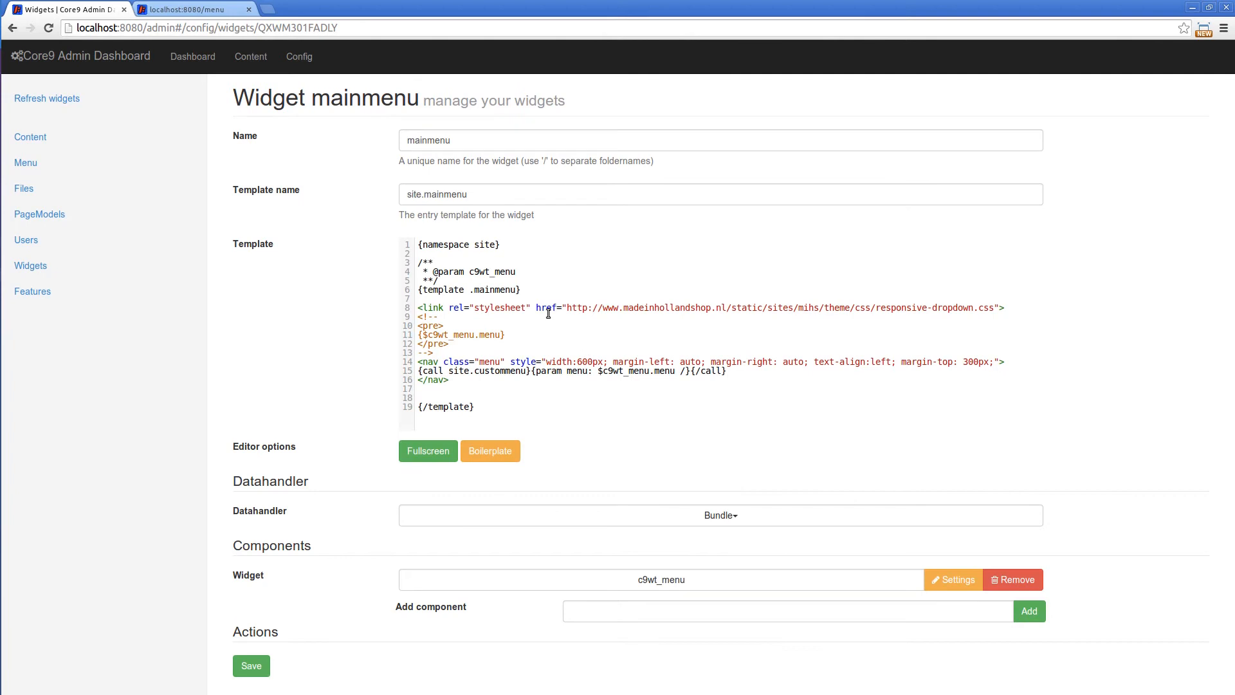
{"action": "left_click", "coordinate": [952, 579]}
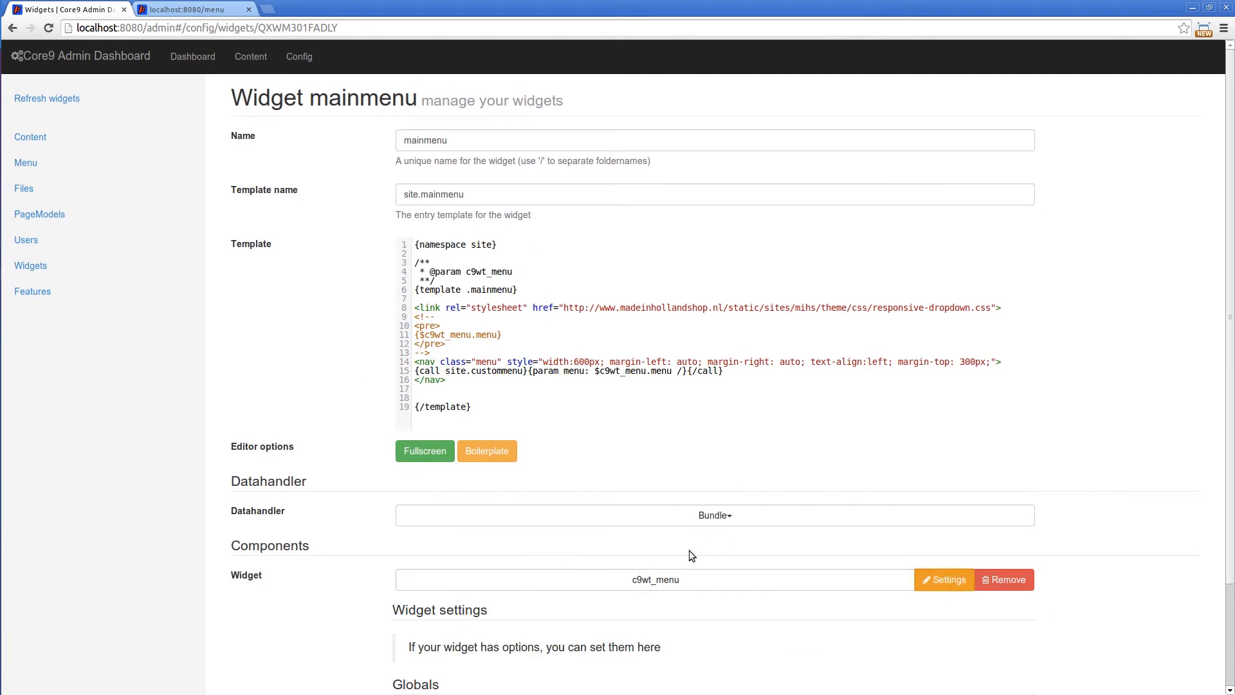
{"action": "scroll", "coordinate": [314, 516], "scroll_direction": "down", "scroll_amount": 2}
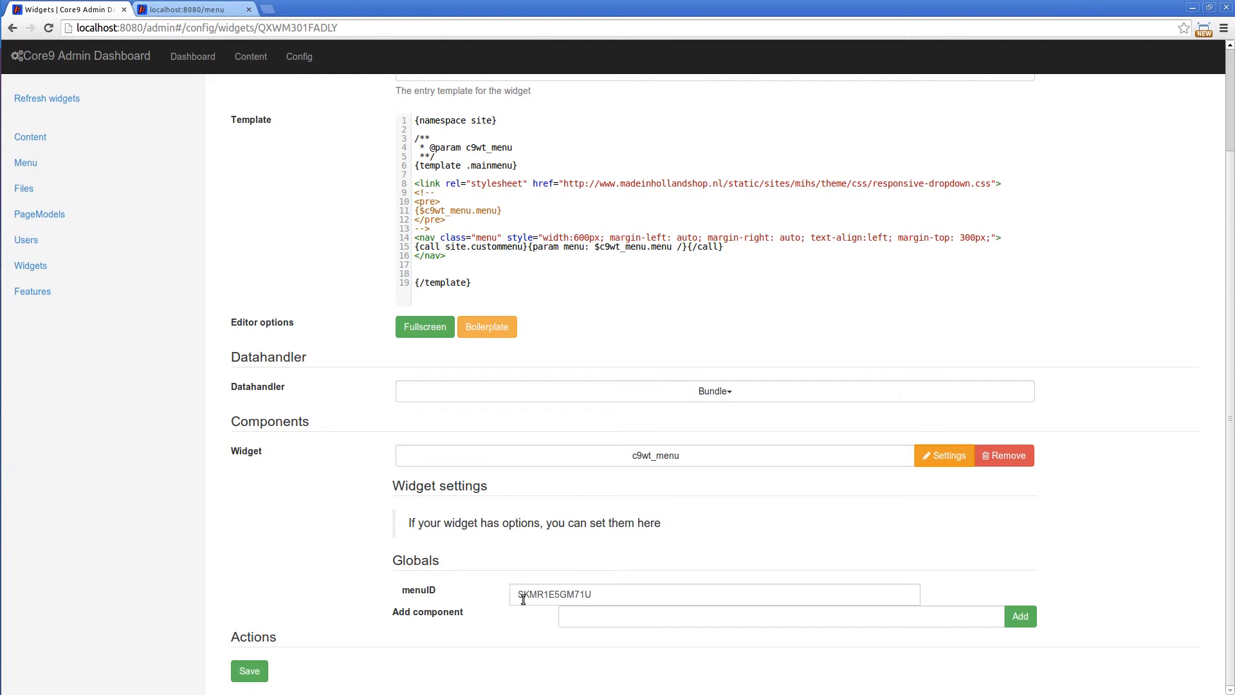
{"action": "left_click_drag", "start_coordinate": [628, 593], "coordinate": [230, 589]}
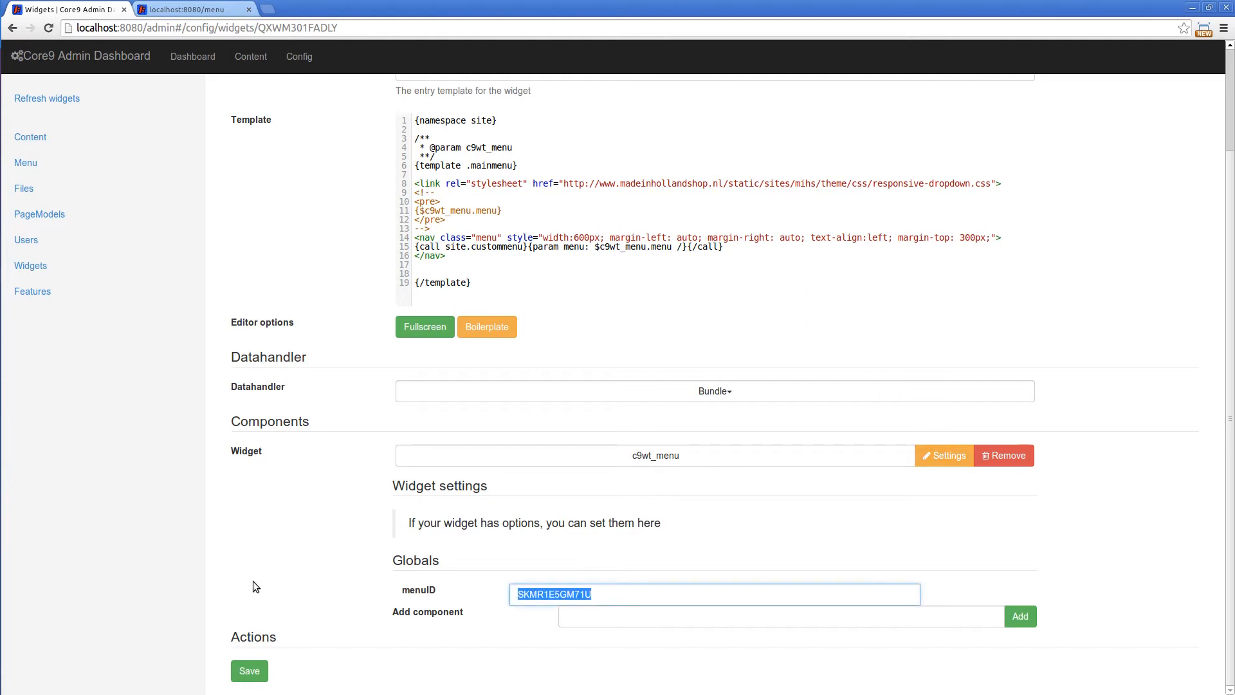
{"action": "scroll", "coordinate": [270, 546], "scroll_direction": "up", "scroll_amount": 4}
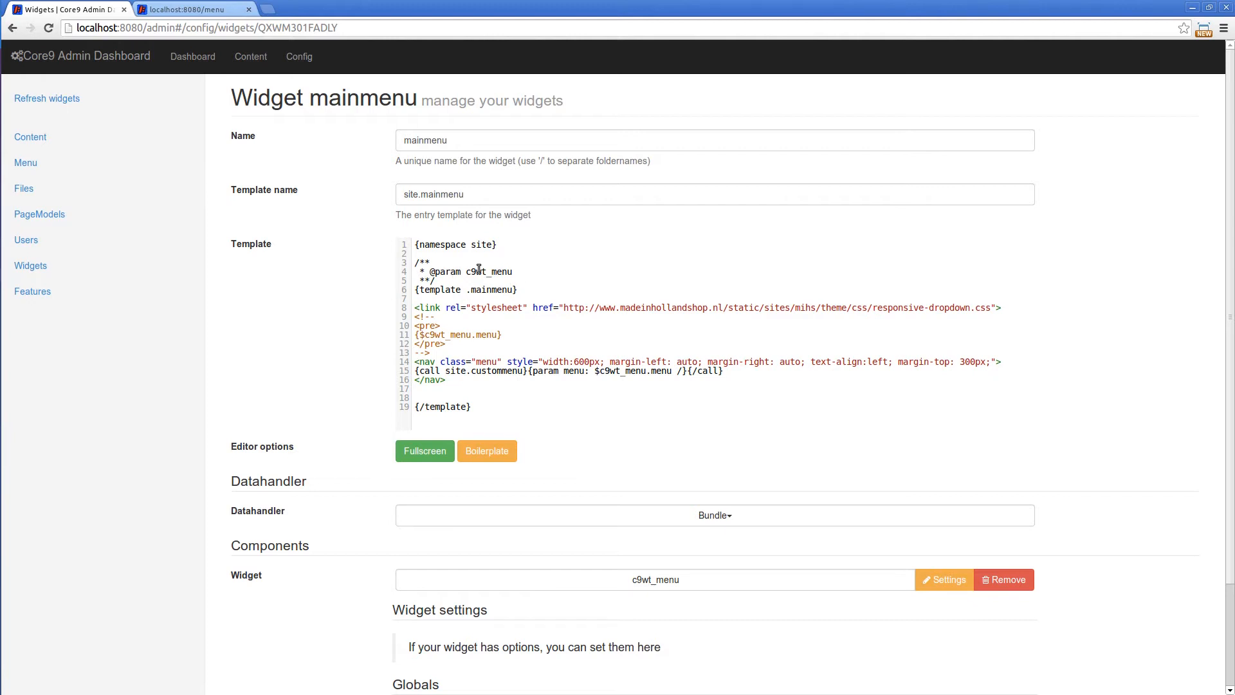
Revisit the Primary menu's edit page to compare its ID, and reopen the mainmenu widget for editing
{"action": "left_click", "coordinate": [34, 166]}
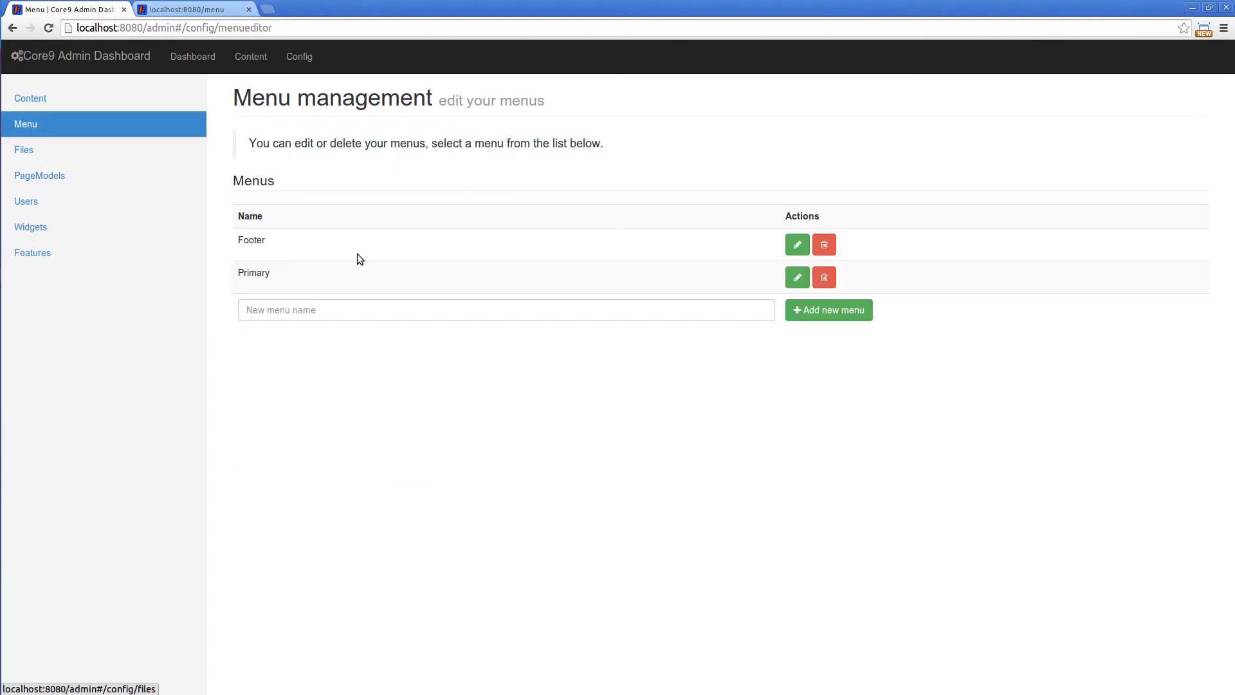
{"action": "left_click", "coordinate": [787, 278]}
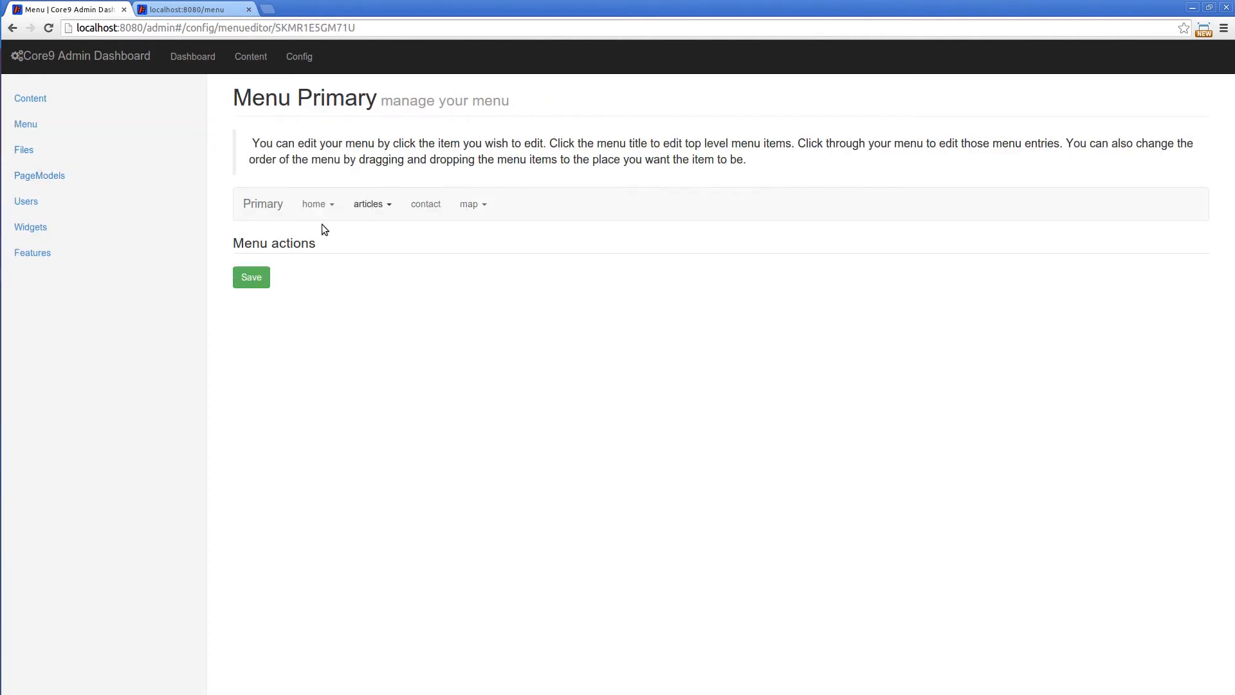
{"action": "left_click", "coordinate": [40, 230]}
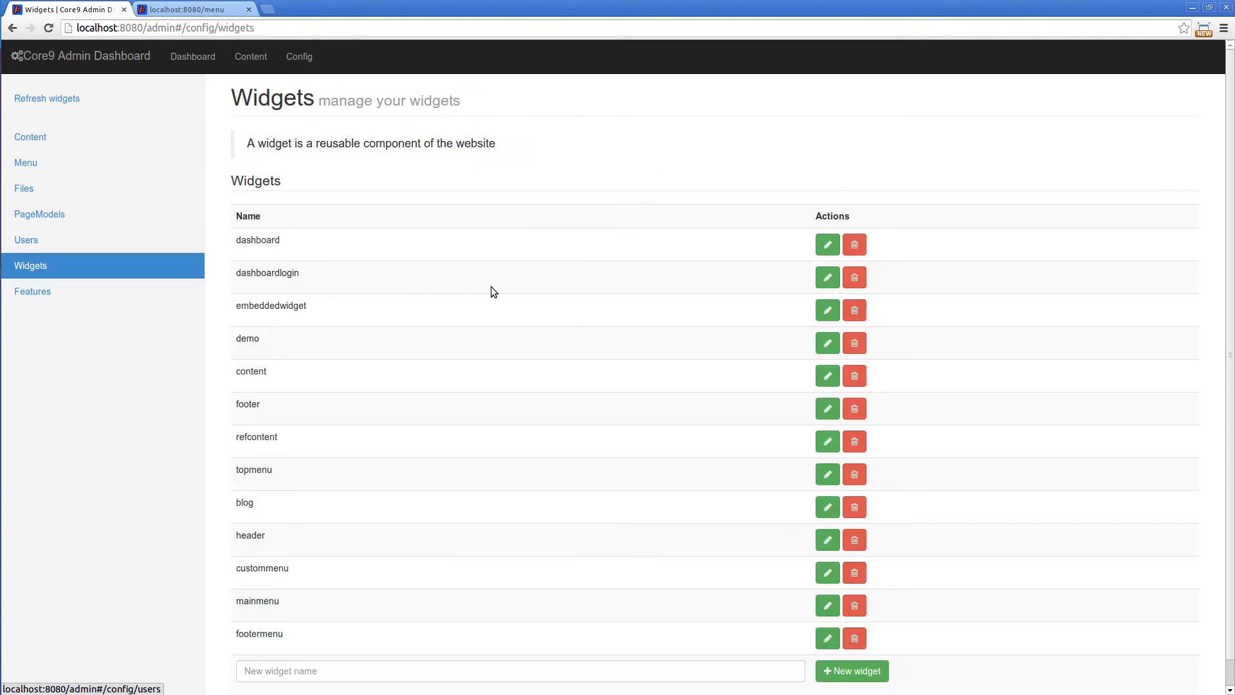
{"action": "left_click", "coordinate": [828, 605]}
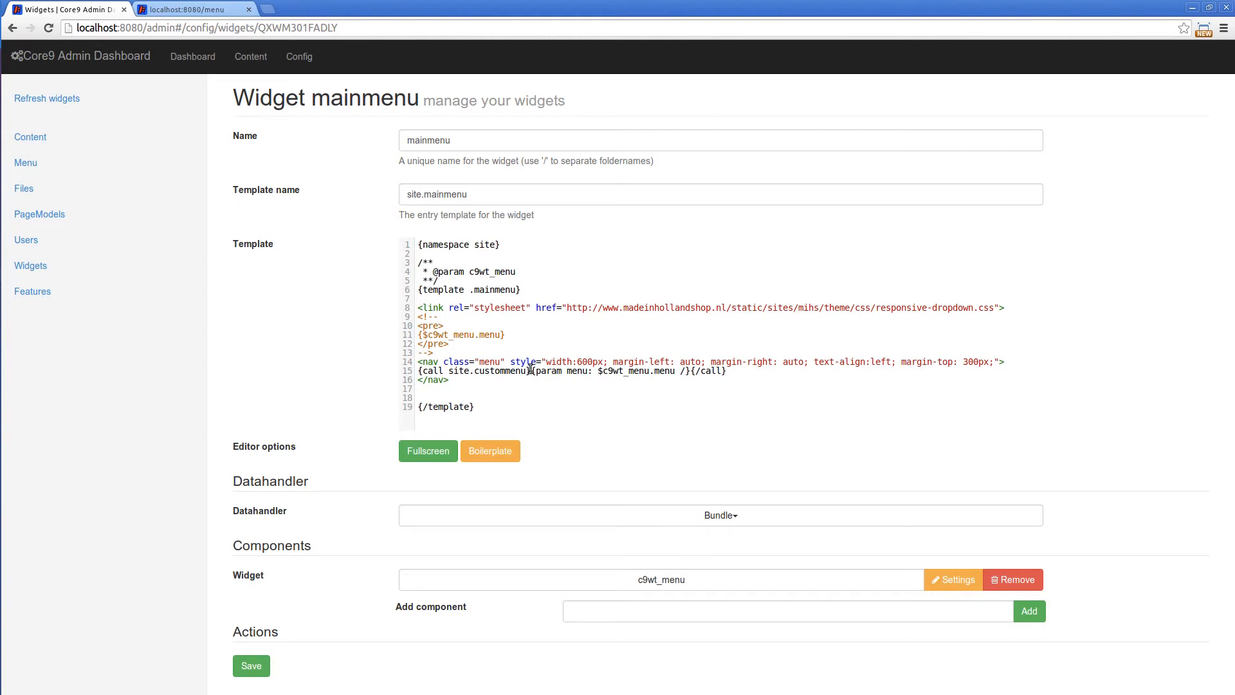
Try replacing the call target site.custommenu on line 15 of the mainmenu template with io.core9.c9wt_menu.menu
{"action": "left_click_drag", "start_coordinate": [602, 372], "coordinate": [649, 371]}
{"action": "left_click", "coordinate": [450, 371]}
{"action": "left_click_drag", "start_coordinate": [450, 371], "coordinate": [527, 371]}
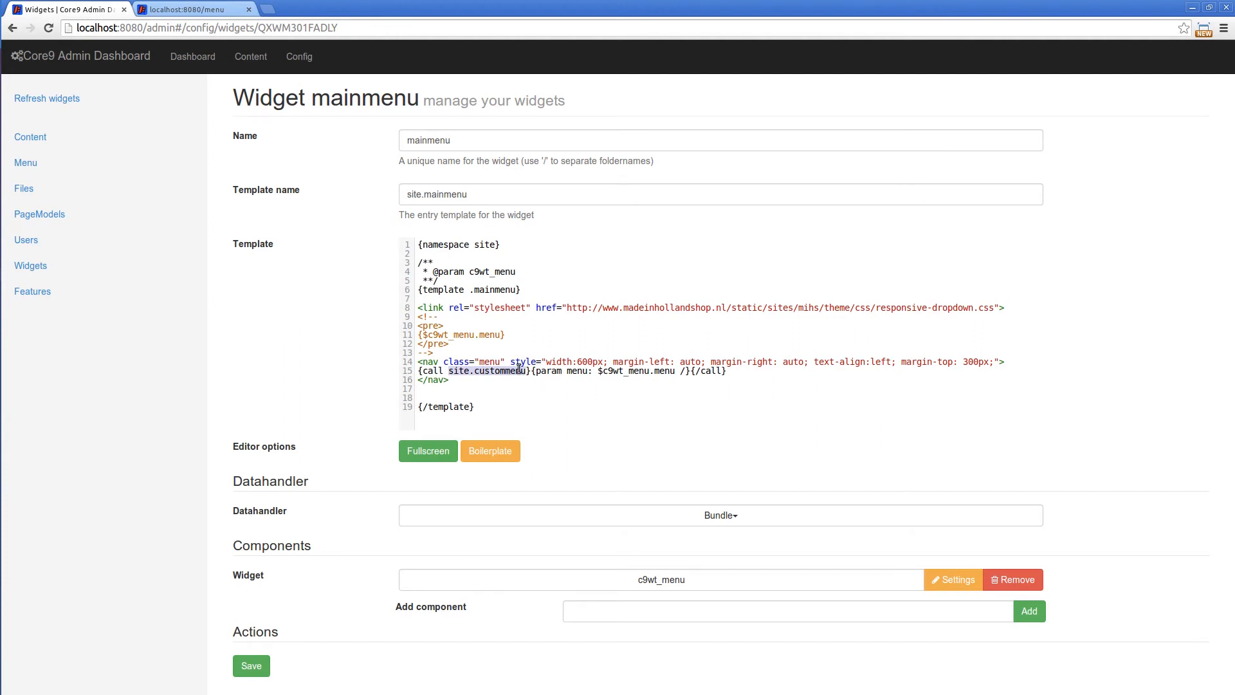
{"action": "key", "text": "Left"}
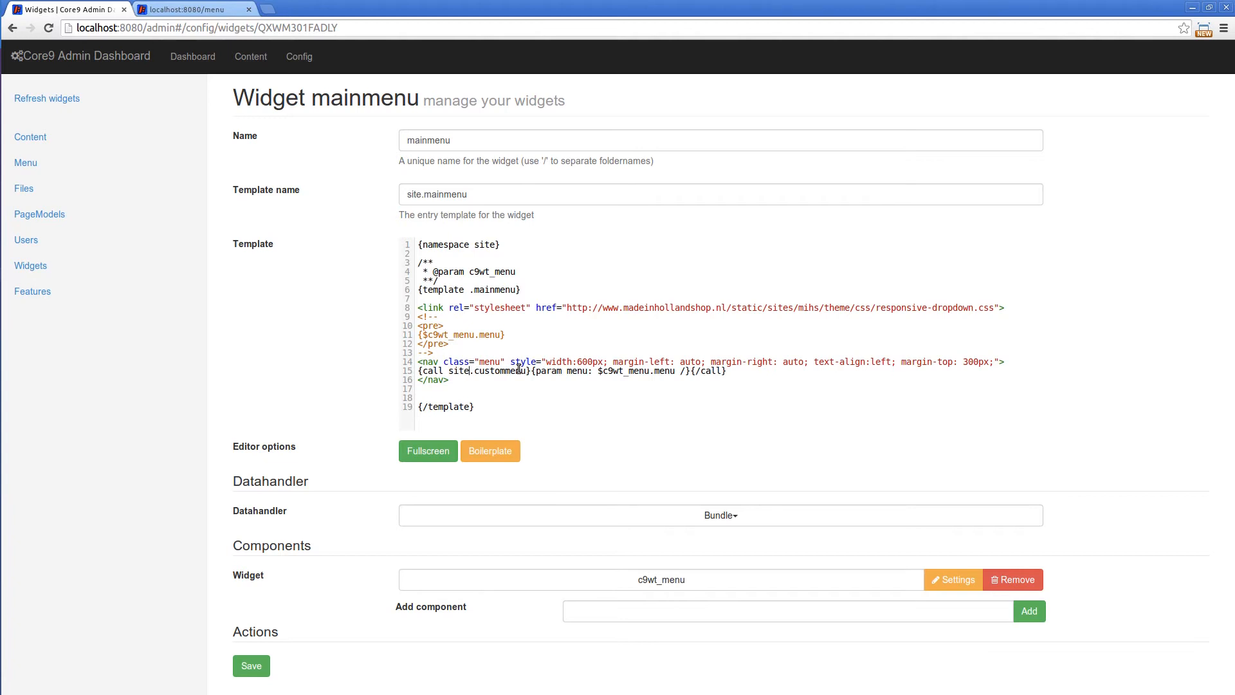
{"action": "key", "text": "BackSpace"}
{"action": "key", "text": "BackSpace"}
{"action": "key", "text": "BackSpace"}
{"action": "key", "text": "BackSpace"}
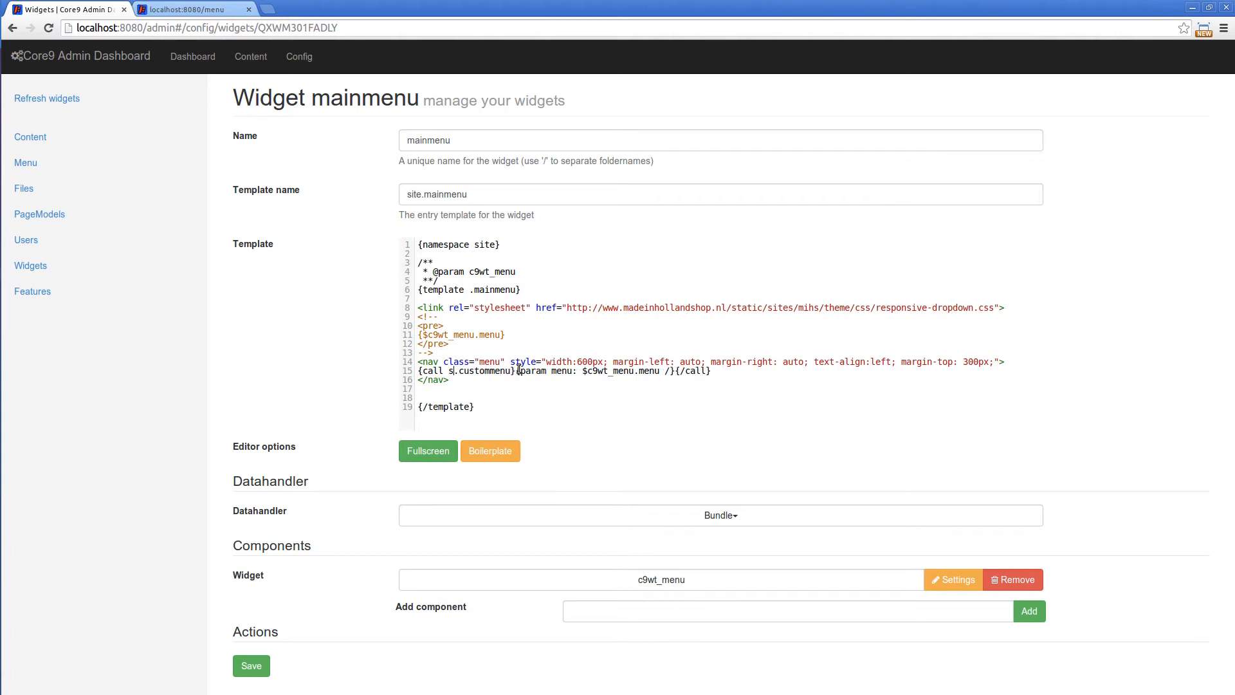
{"action": "type", "text": "io.core"}
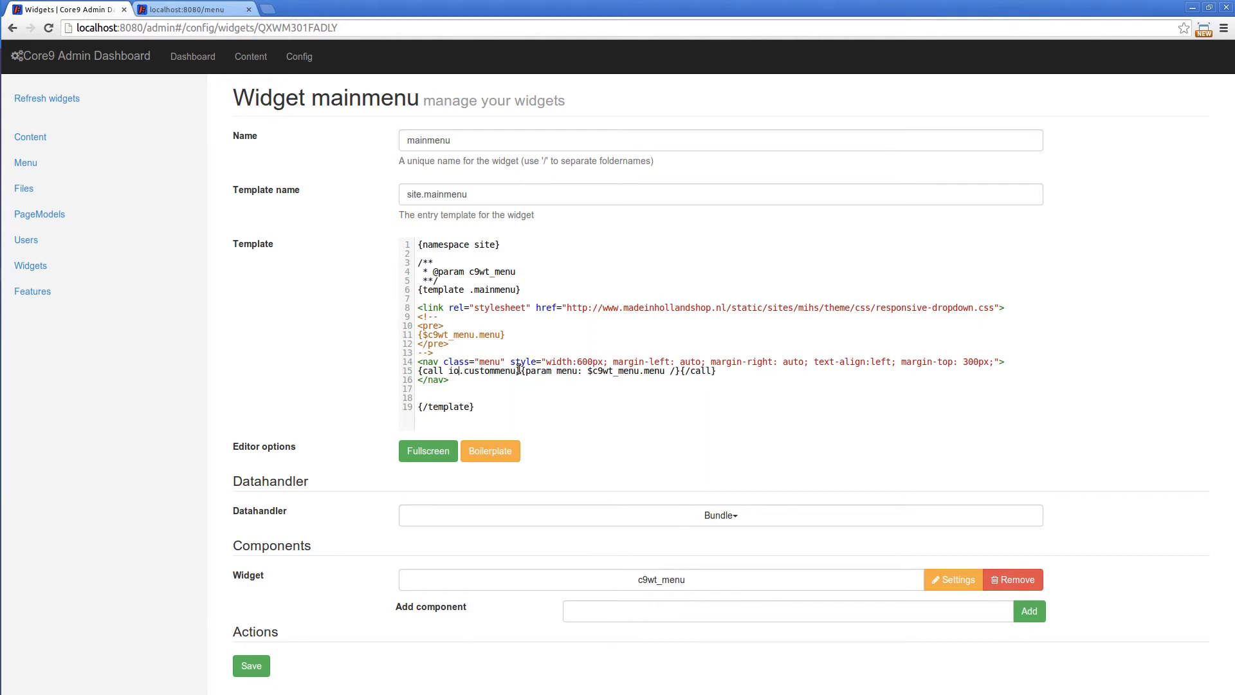
{"action": "type", "text": "9."}
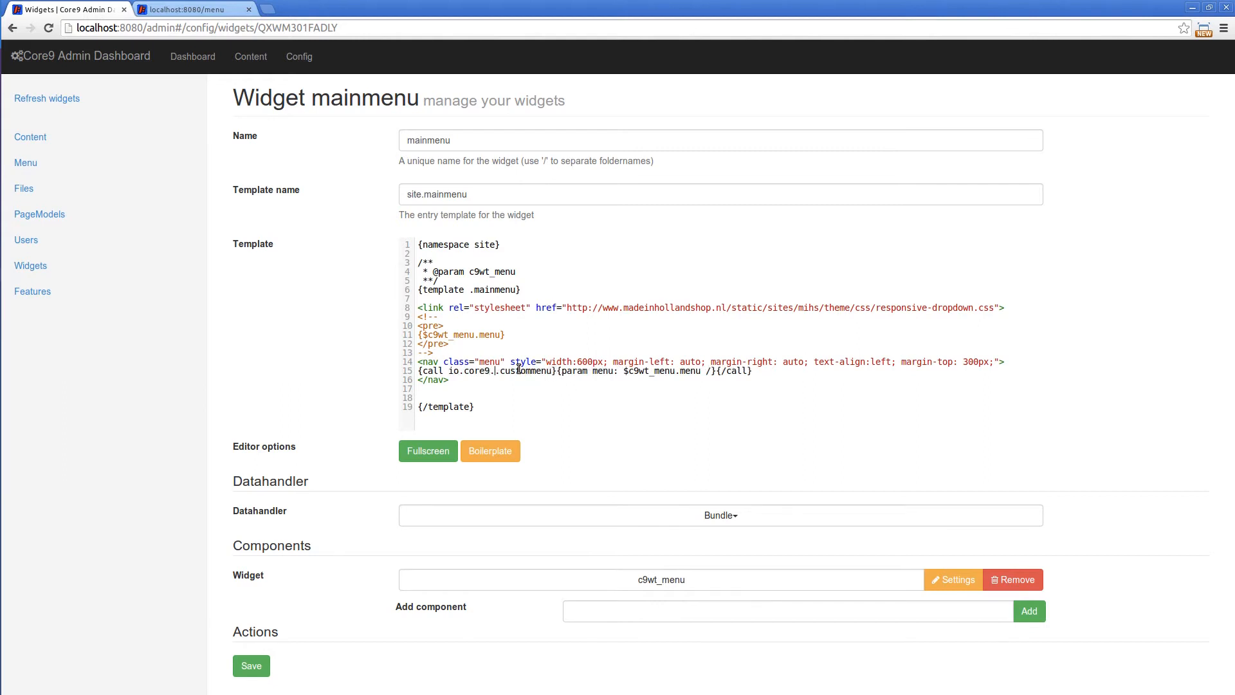
{"action": "type", "text": "c"}
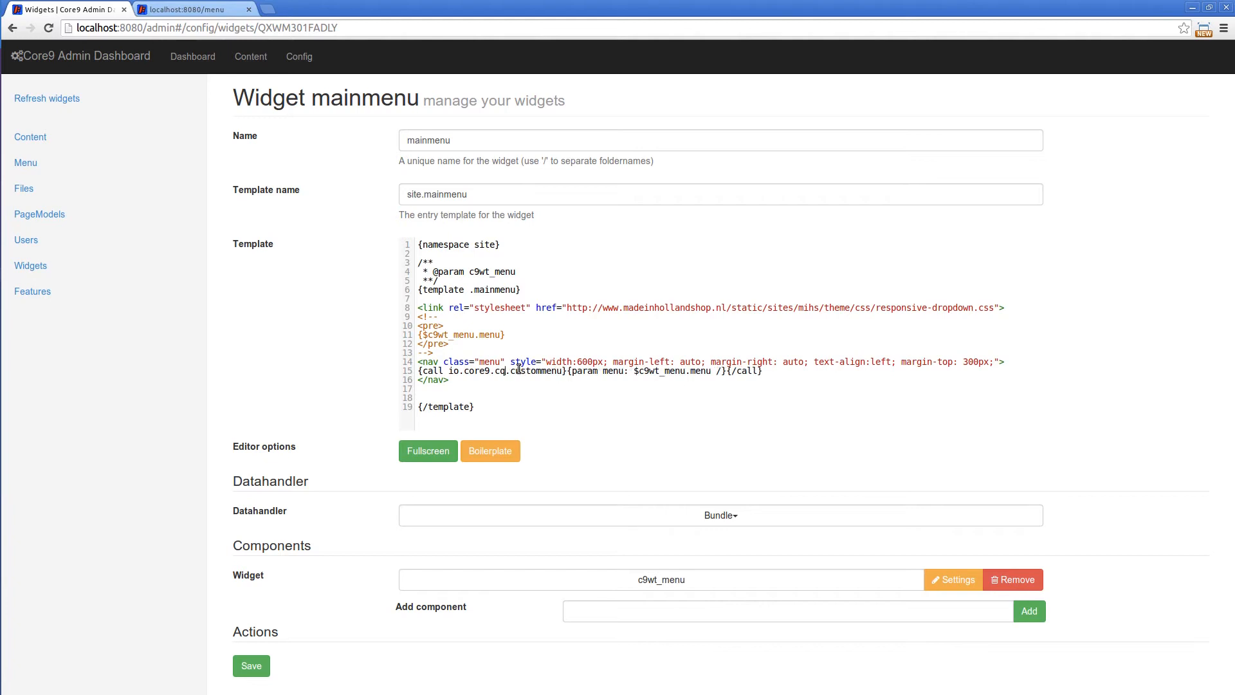
{"action": "type", "text": "9wt_menu.menu"}
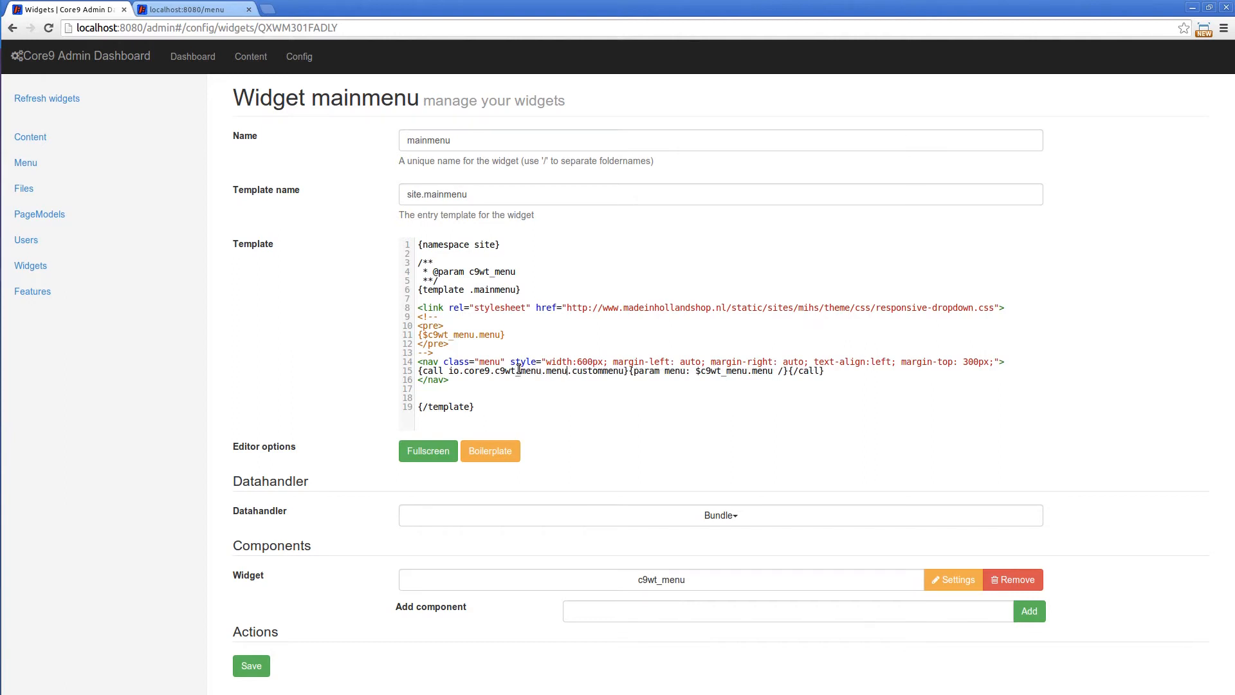
{"action": "key", "text": "Delete"}
{"action": "key", "text": "Delete"}
{"action": "key", "text": "Delete"}
{"action": "key", "text": "Delete"}
{"action": "key", "text": "Delete"}
{"action": "key", "text": "Delete"}
{"action": "key", "text": "Delete"}
{"action": "key", "text": "Delete"}
{"action": "key", "text": "Delete"}
{"action": "key", "text": "Delete"}
{"action": "key", "text": "Delete"}
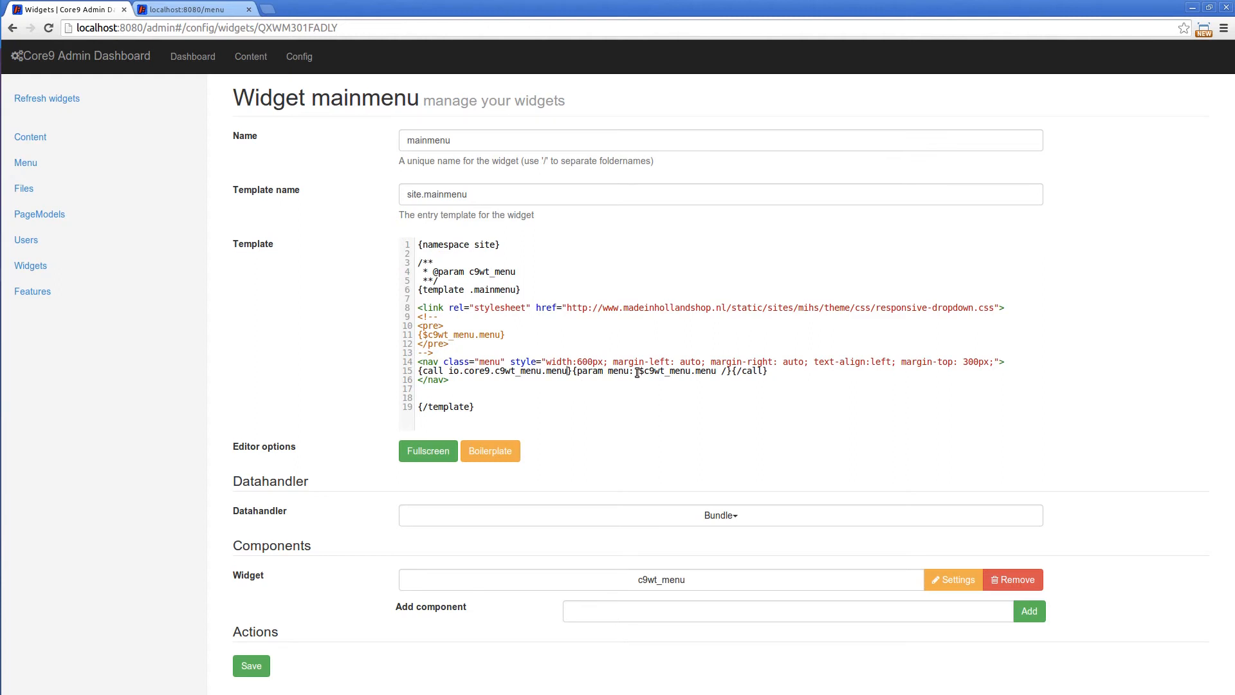
Undo the edits to the call target until line 15 calls site.custommenu again
{"action": "key", "text": "ctrl+z"}
{"action": "key", "text": "ctrl+z"}
{"action": "key", "text": "ctrl+z"}
{"action": "key", "text": "ctrl+z"}
{"action": "key", "text": "ctrl+z"}
{"action": "key", "text": "ctrl+z"}
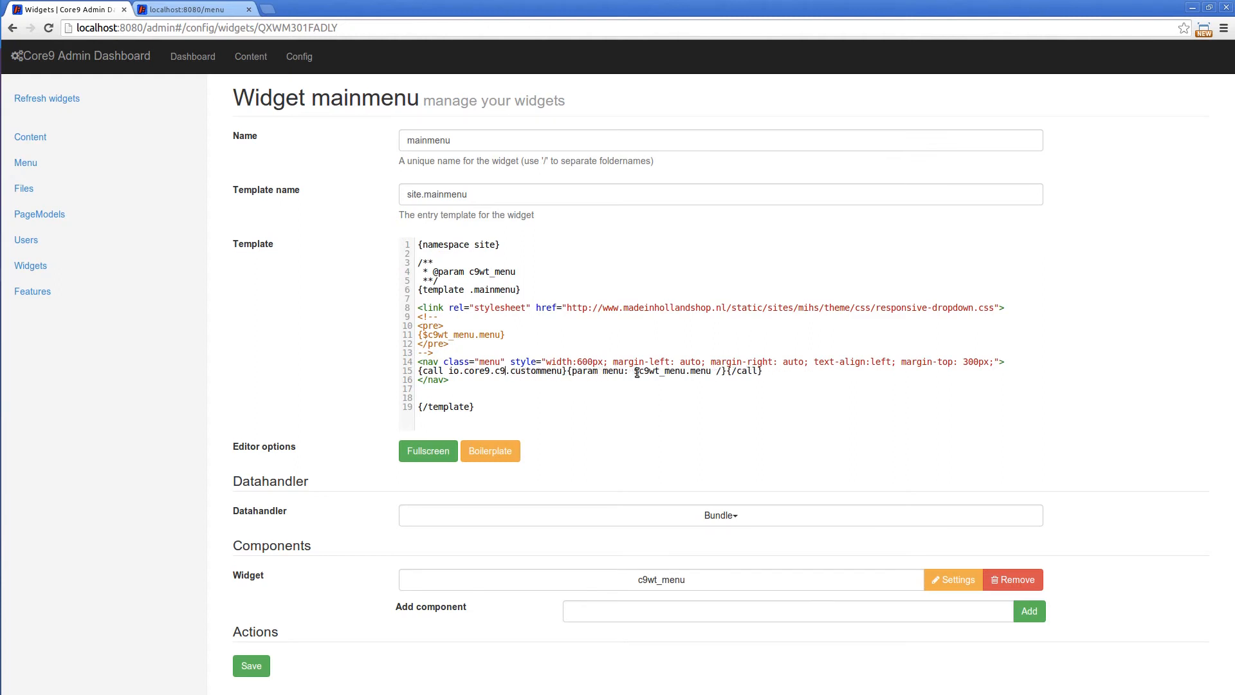
{"action": "key", "text": "ctrl+z"}
{"action": "key", "text": "ctrl+z"}
{"action": "key", "text": "ctrl+z"}
{"action": "key", "text": "ctrl+z"}
{"action": "key", "text": "ctrl+z"}
{"action": "key", "text": "ctrl+z"}
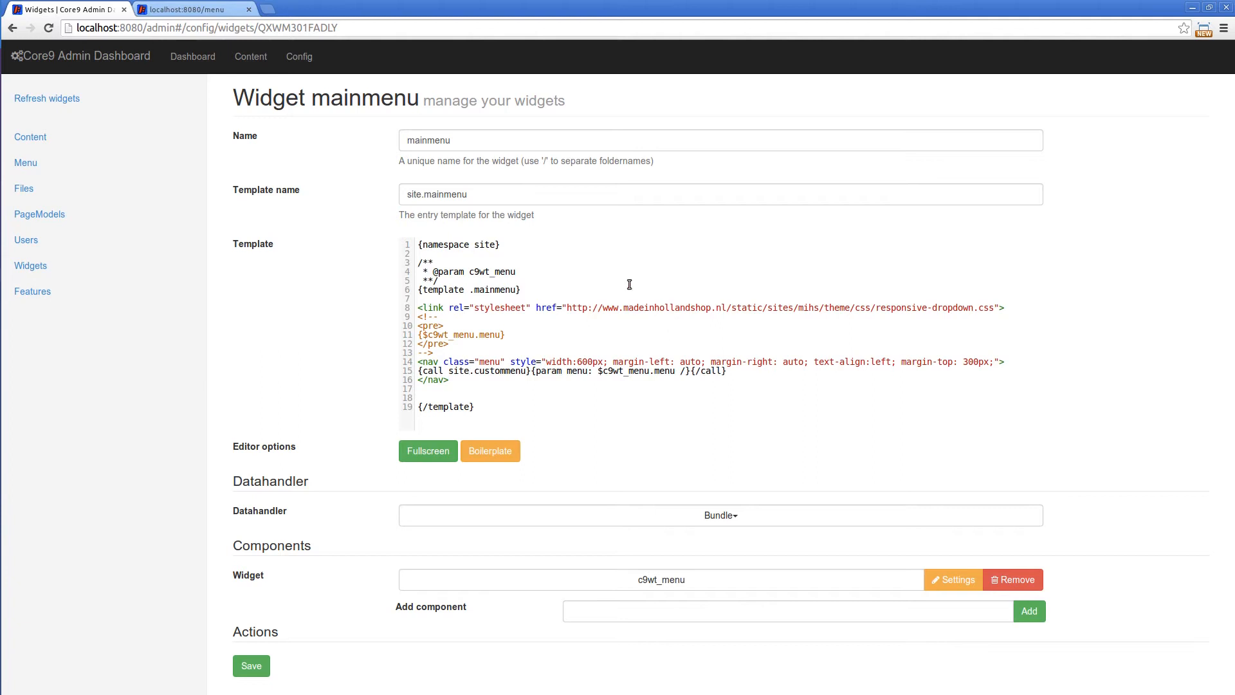
Examine the c9wt_menu parameter, the commented-out {$c9wt_menu.menu} output and the nav element in the mainmenu template
{"action": "left_click_drag", "start_coordinate": [471, 274], "coordinate": [527, 273]}
{"action": "left_click", "coordinate": [450, 315]}
{"action": "left_click_drag", "start_coordinate": [423, 332], "coordinate": [506, 336]}
{"action": "left_click", "coordinate": [444, 334]}
{"action": "double_click", "coordinate": [482, 334]}
{"action": "left_click_drag", "start_coordinate": [474, 334], "coordinate": [423, 333]}
{"action": "left_click", "coordinate": [479, 334]}
{"action": "left_click_drag", "start_coordinate": [479, 335], "coordinate": [500, 334]}
{"action": "left_click_drag", "start_coordinate": [417, 361], "coordinate": [557, 363]}
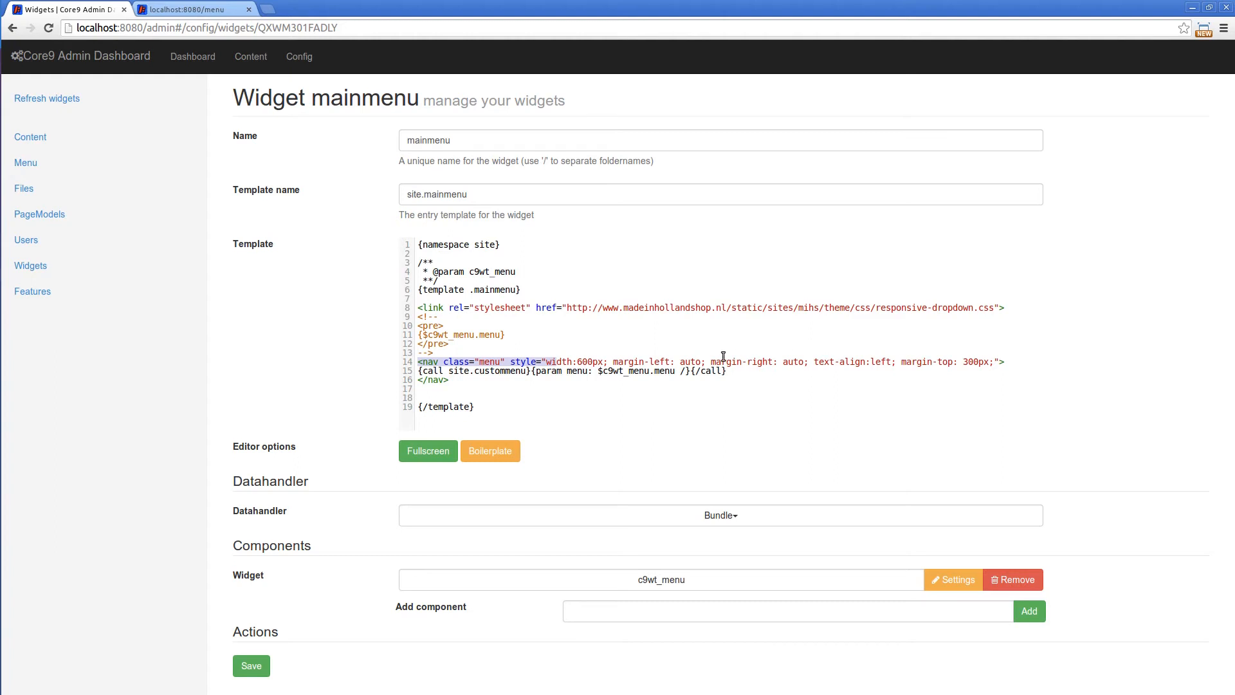
Examine how line 15 calls site.custommenu and passes $c9wt_menu.menu as the menu parameter
{"action": "left_click", "coordinate": [422, 372]}
{"action": "left_click_drag", "start_coordinate": [419, 373], "coordinate": [643, 372]}
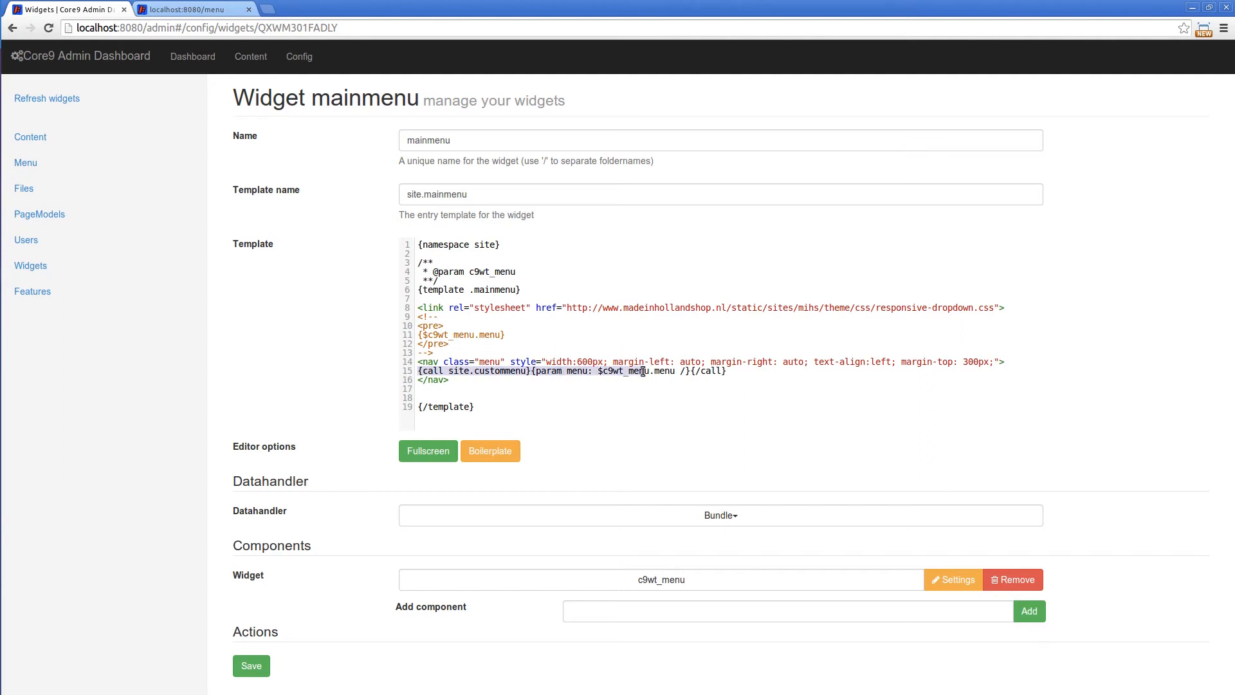
{"action": "left_click", "coordinate": [625, 379]}
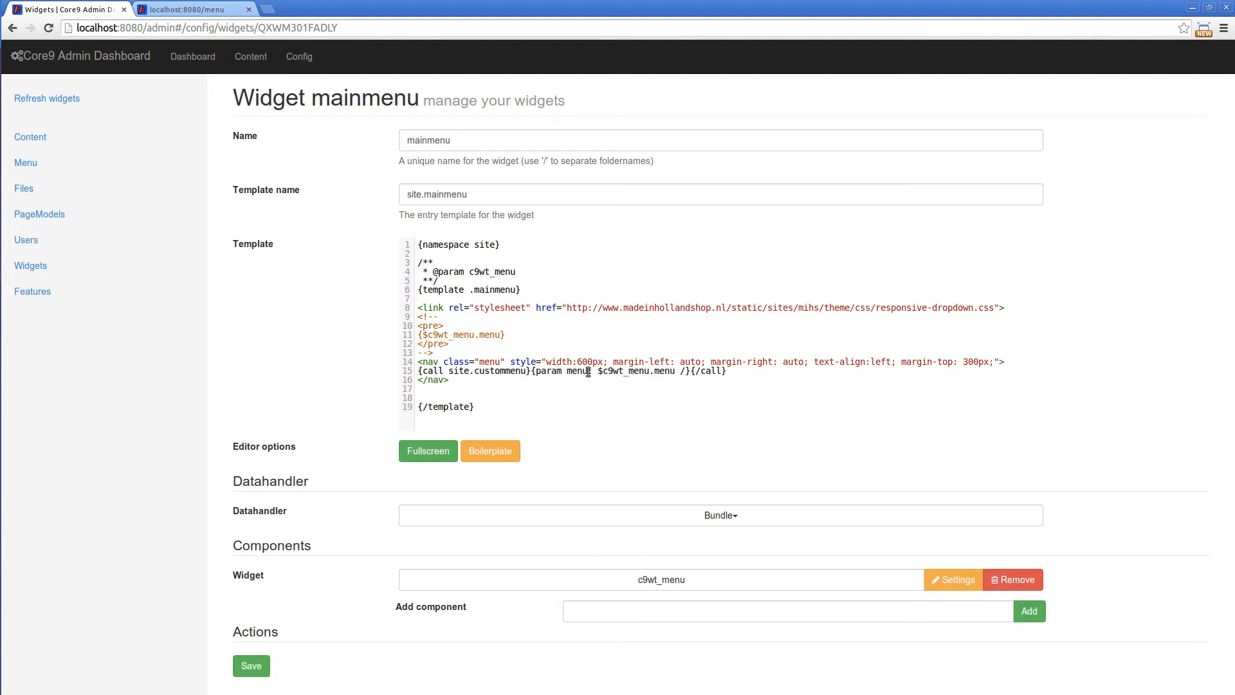
{"action": "left_click_drag", "start_coordinate": [602, 372], "coordinate": [673, 372]}
{"action": "left_click", "coordinate": [677, 373]}
{"action": "double_click", "coordinate": [658, 372]}
{"action": "left_click_drag", "start_coordinate": [449, 371], "coordinate": [676, 371]}
{"action": "left_click", "coordinate": [514, 271]}
{"action": "left_click_drag", "start_coordinate": [516, 272], "coordinate": [476, 272]}
{"action": "left_click", "coordinate": [630, 370]}
{"action": "left_click_drag", "start_coordinate": [597, 371], "coordinate": [677, 371]}
{"action": "left_click_drag", "start_coordinate": [528, 372], "coordinate": [458, 368]}
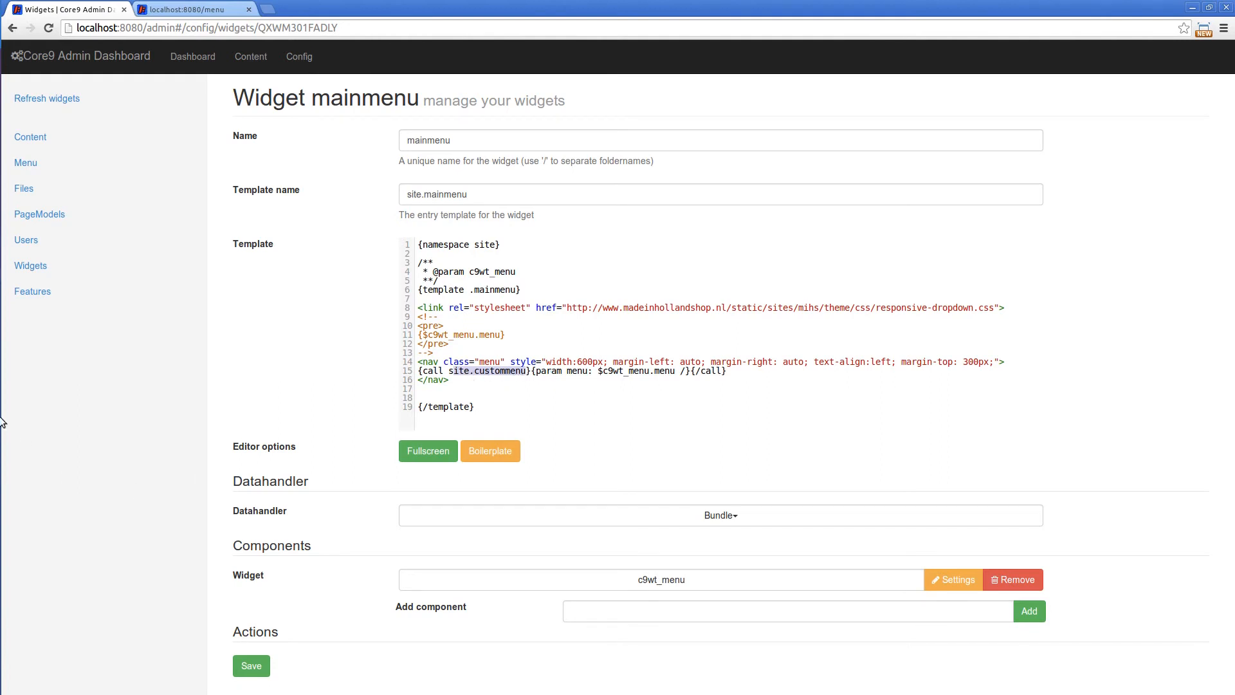
Open the custommenu widget for editing and display its template in fullscreen
{"action": "left_click", "coordinate": [32, 268]}
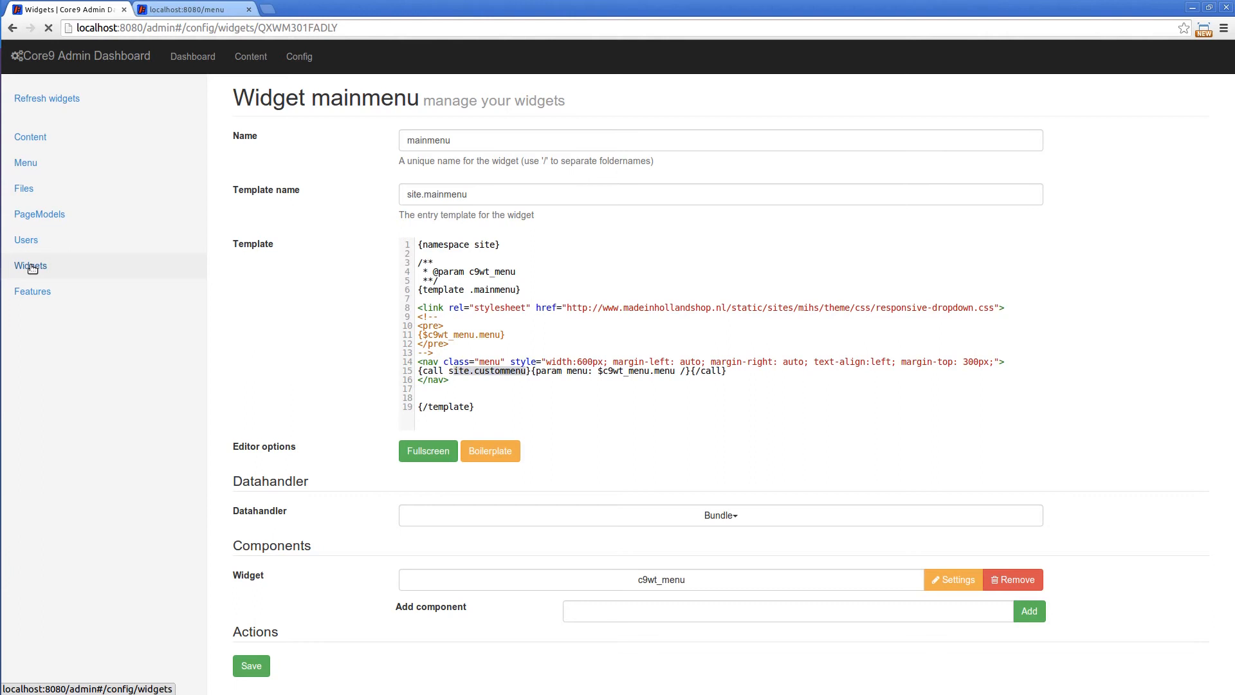
{"action": "left_click", "coordinate": [823, 573]}
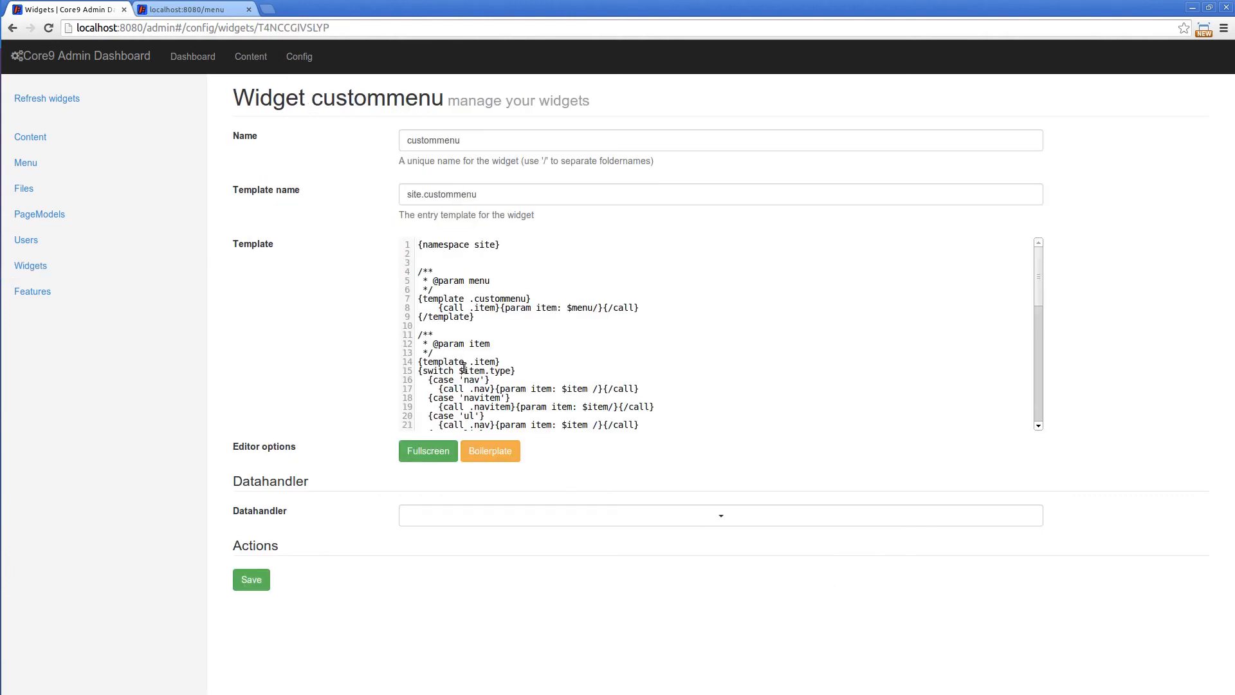
{"action": "left_click", "coordinate": [560, 271]}
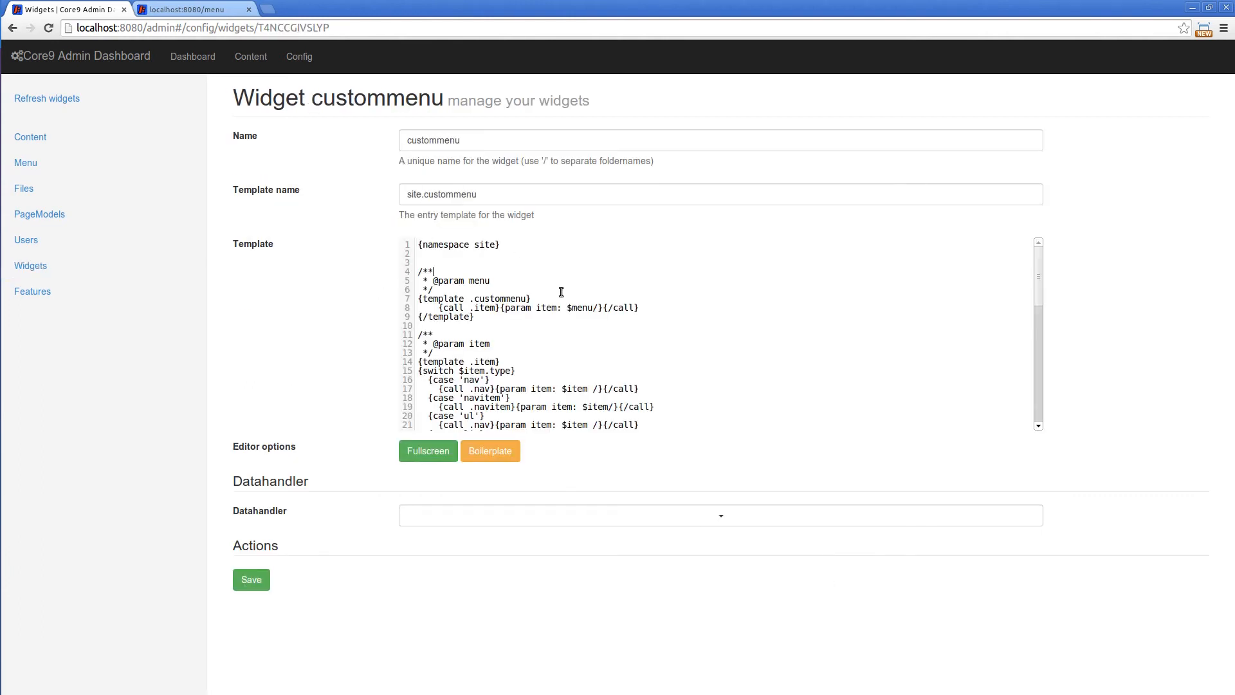
{"action": "left_click", "coordinate": [426, 451]}
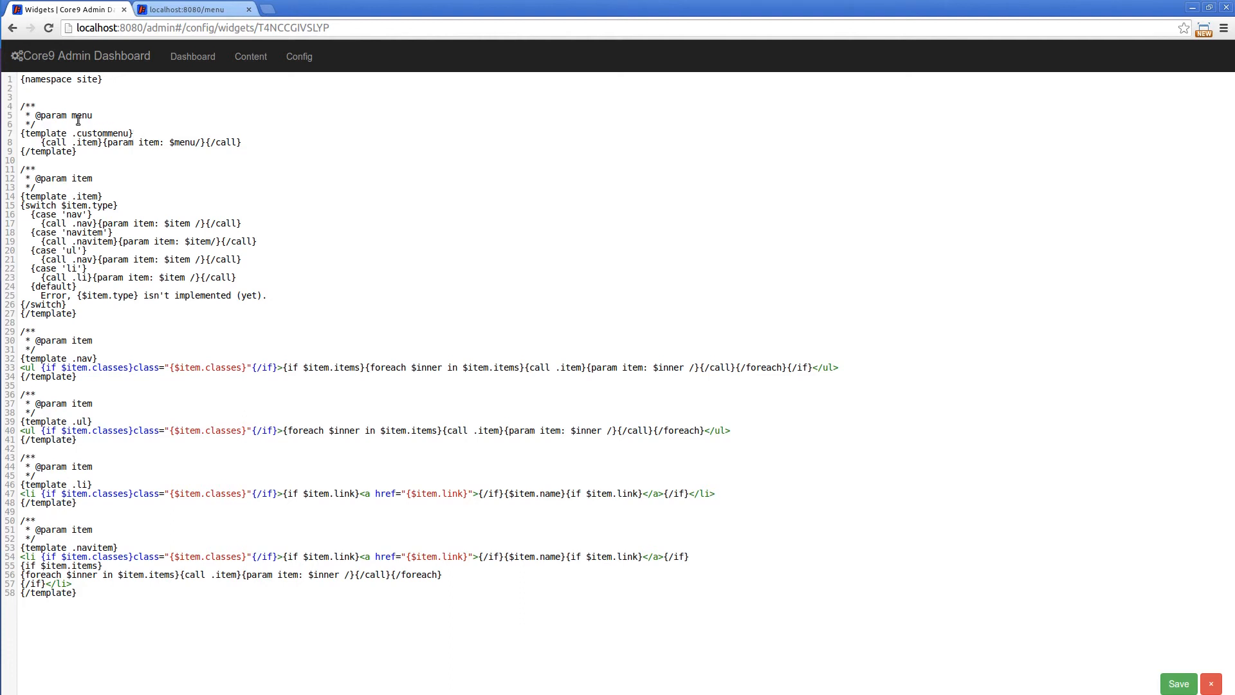
Examine the site namespace, the menu parameter and the .custommenu template declaration in the custommenu code
{"action": "left_click_drag", "start_coordinate": [70, 116], "coordinate": [91, 117]}
{"action": "left_click_drag", "start_coordinate": [77, 78], "coordinate": [101, 79]}
{"action": "mouse_move", "coordinate": [80, 134]}
{"action": "left_mouse_down"}
{"action": "mouse_move", "coordinate": [129, 134]}
{"action": "mouse_move", "coordinate": [94, 115]}
{"action": "left_mouse_up"}
{"action": "left_click_drag", "start_coordinate": [26, 78], "coordinate": [100, 78]}
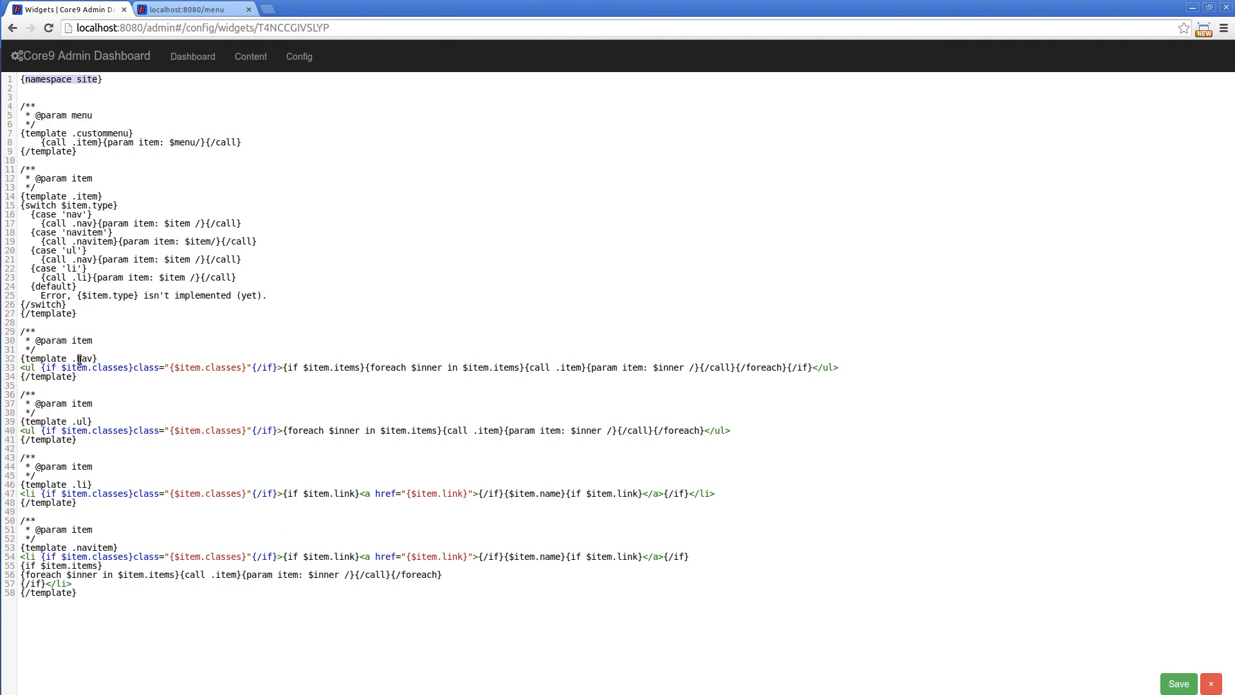
Examine the ul markup in the .nav template and the li markup in the .li template, and leave fullscreen
{"action": "left_click_drag", "start_coordinate": [21, 367], "coordinate": [260, 371]}
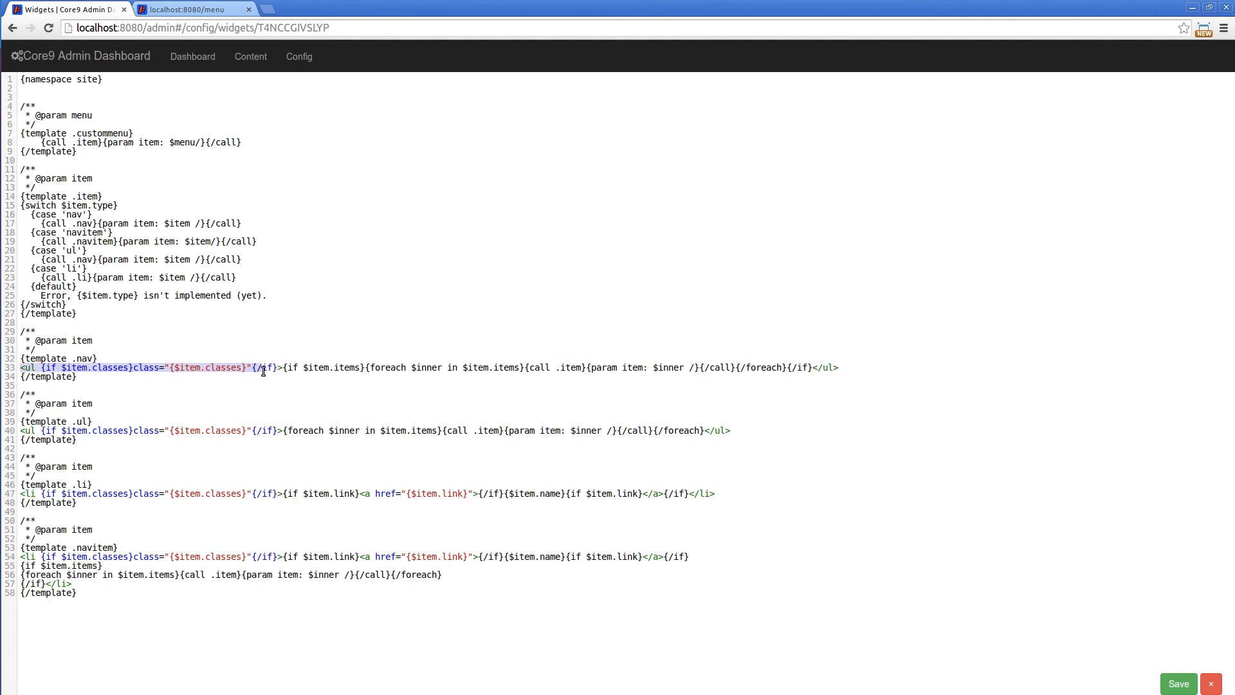
{"action": "left_click", "coordinate": [331, 385]}
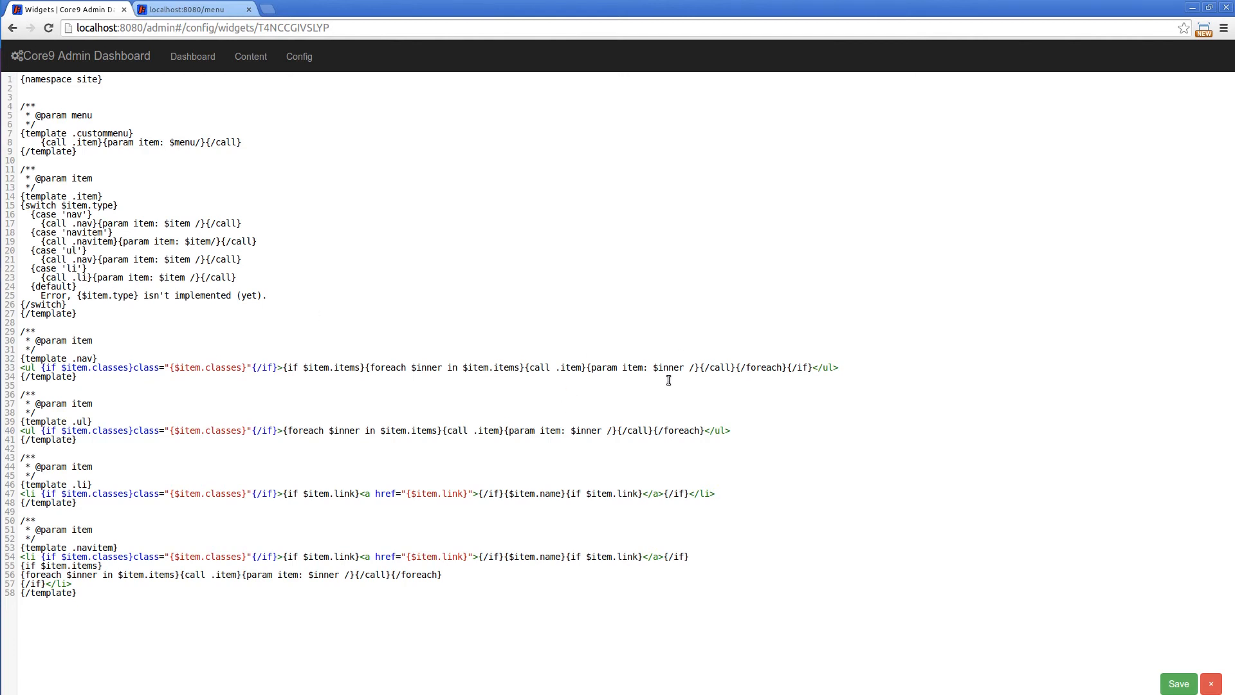
{"action": "mouse_move", "coordinate": [1, 364]}
{"action": "left_click_drag", "start_coordinate": [37, 367], "coordinate": [21, 368]}
{"action": "left_click_drag", "start_coordinate": [37, 493], "coordinate": [20, 494]}
{"action": "left_click", "coordinate": [1212, 684]}
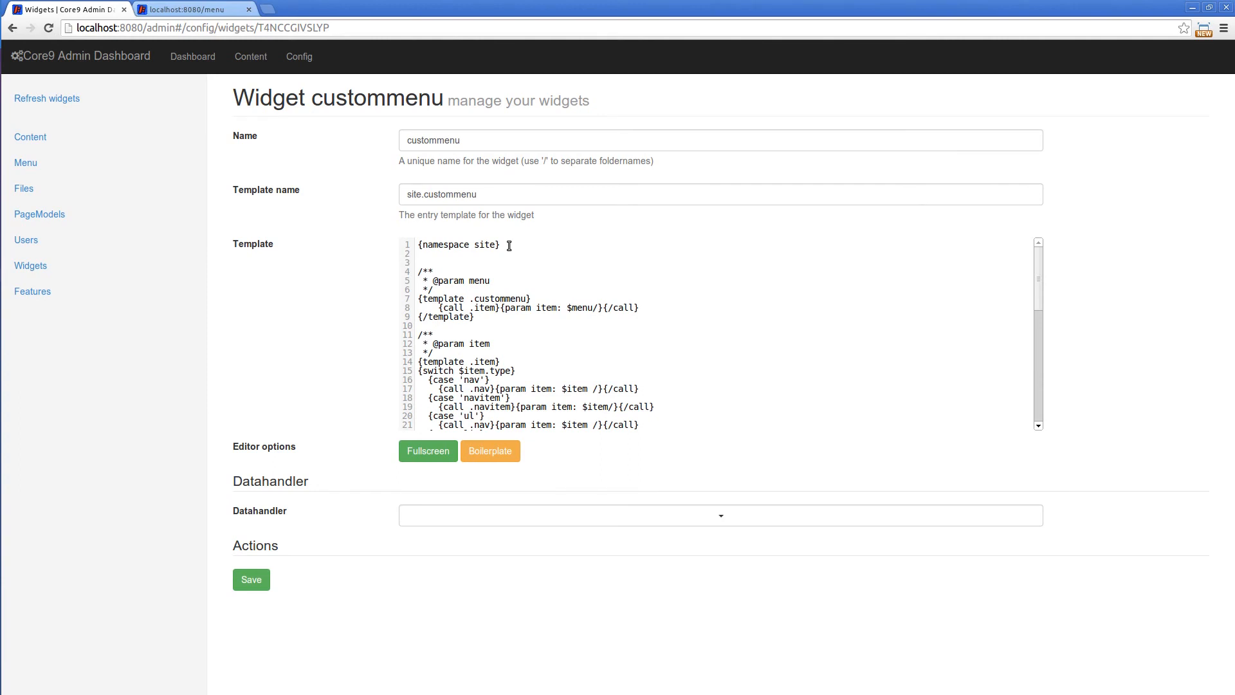
Review the mainmenu widget's configuration and the items of the Footer menu
{"action": "left_click", "coordinate": [50, 267]}
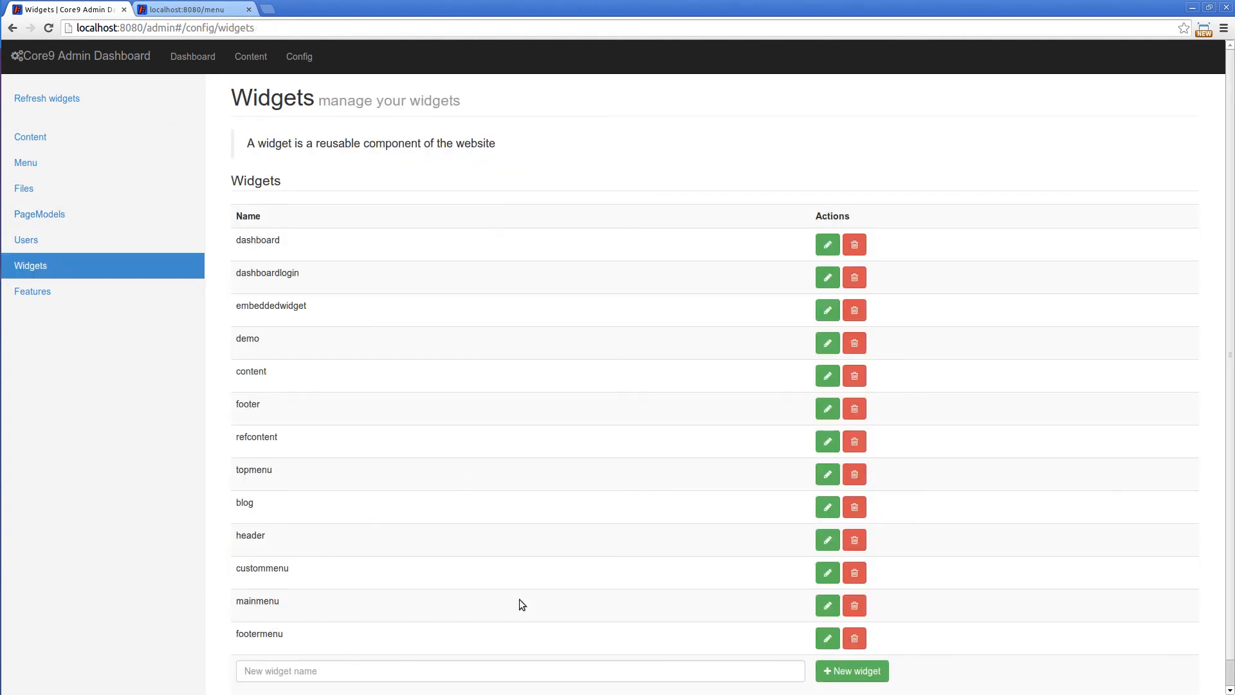
{"action": "left_click", "coordinate": [828, 606]}
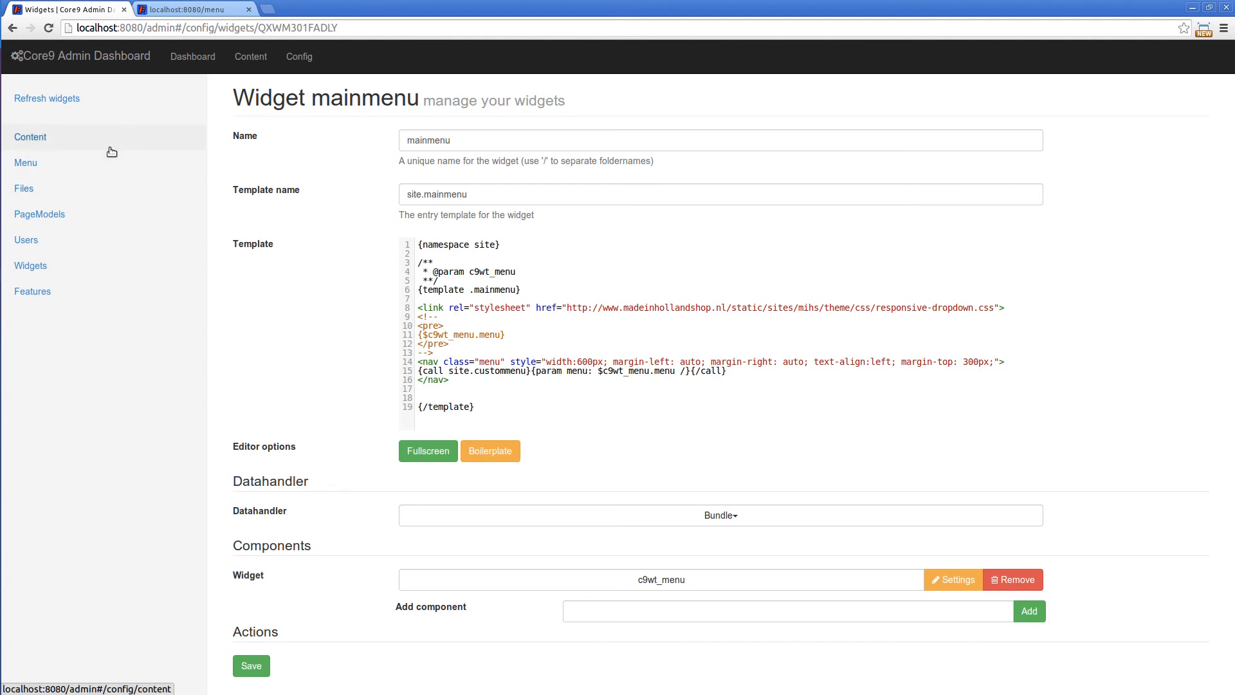
{"action": "left_click", "coordinate": [27, 164]}
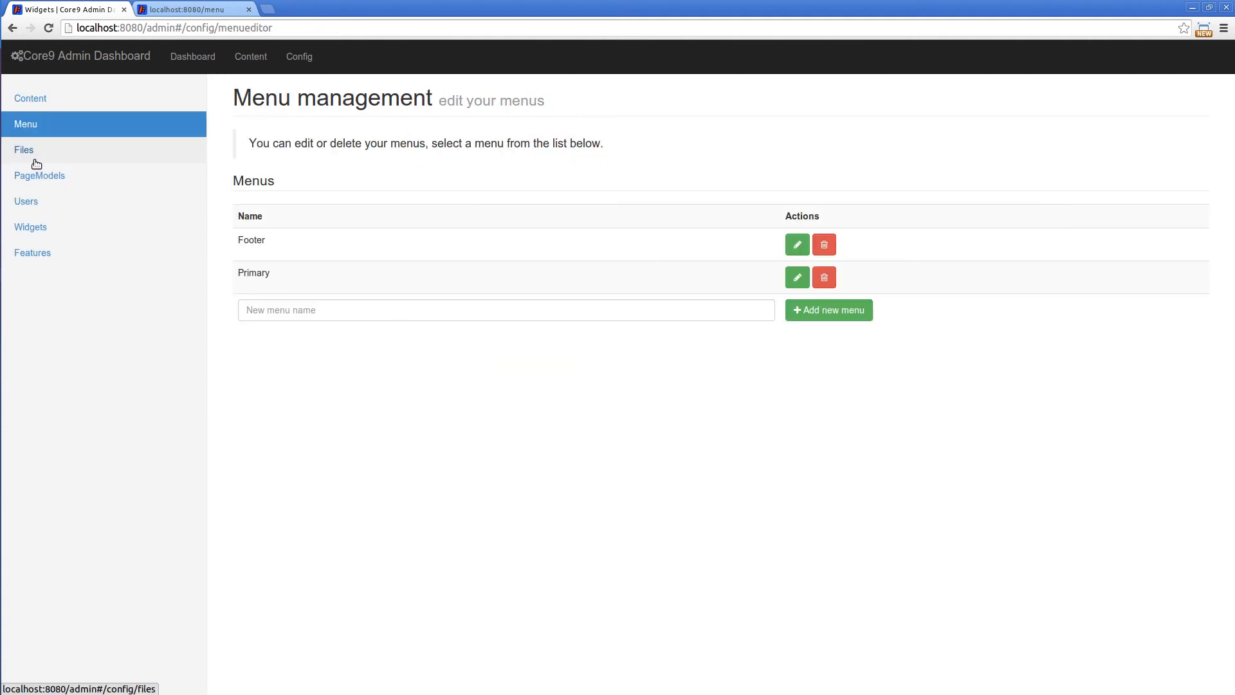
{"action": "left_click", "coordinate": [796, 246]}
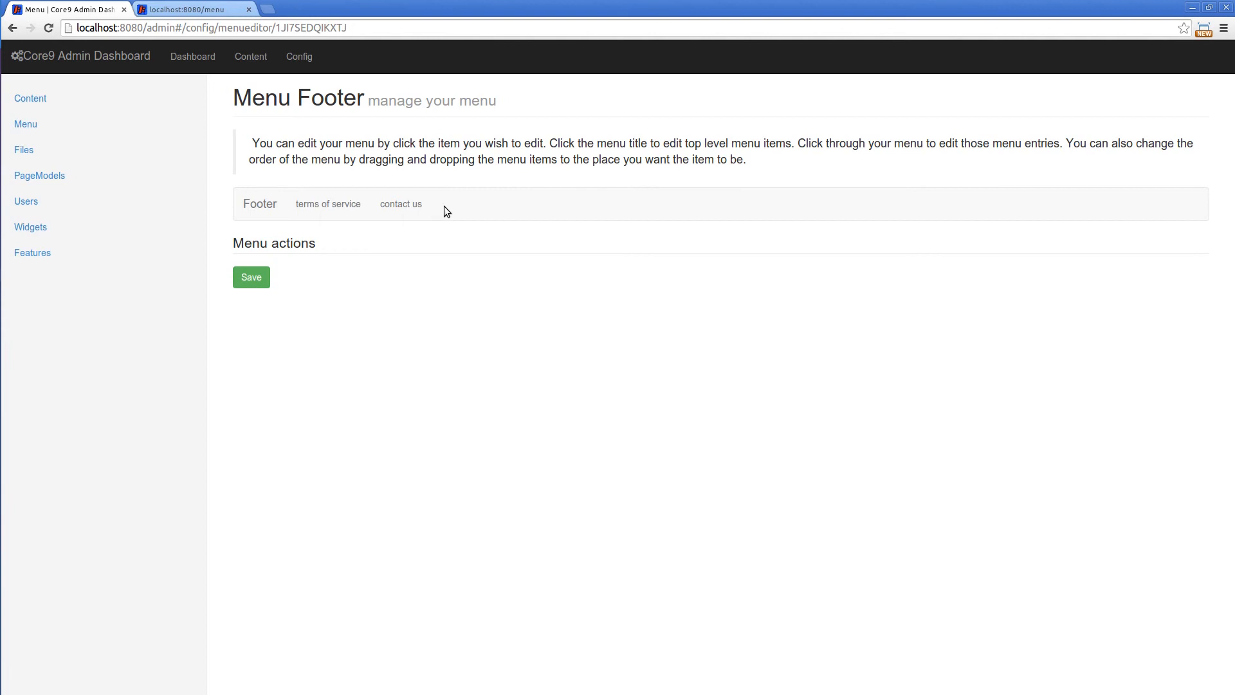
Review the footermenu widget's template and component, and the widgets assigned to the menu pagemodel
{"action": "left_click", "coordinate": [35, 229]}
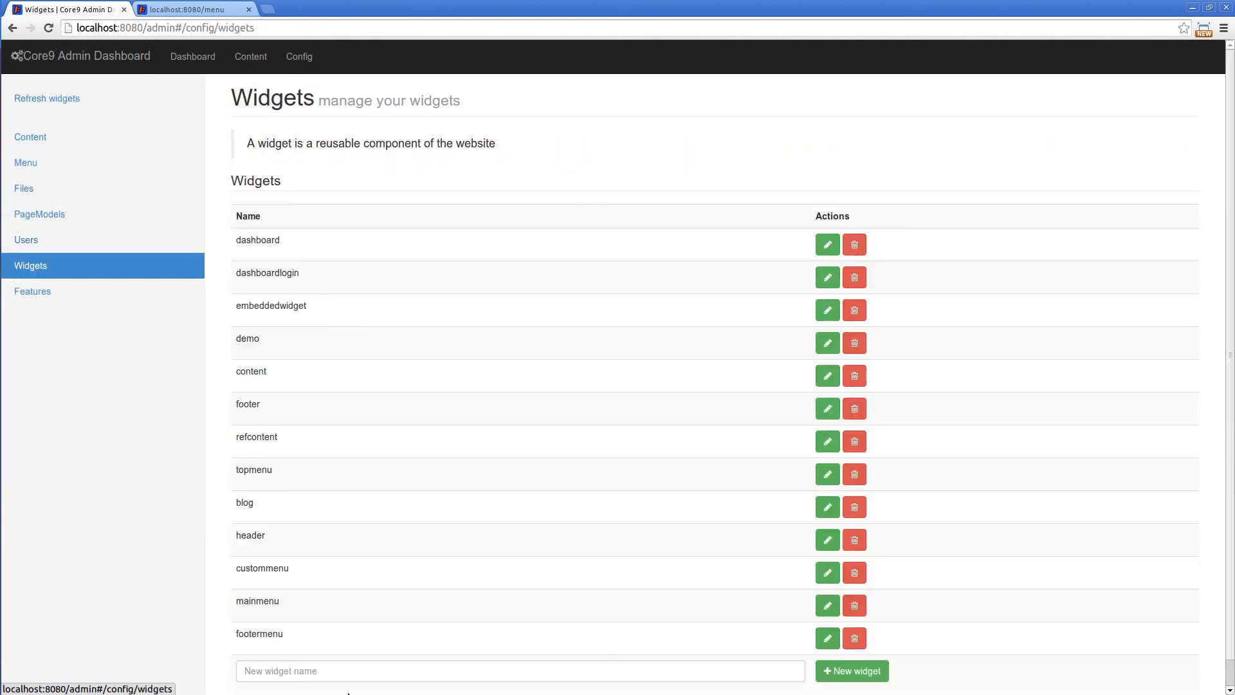
{"action": "left_click", "coordinate": [828, 638]}
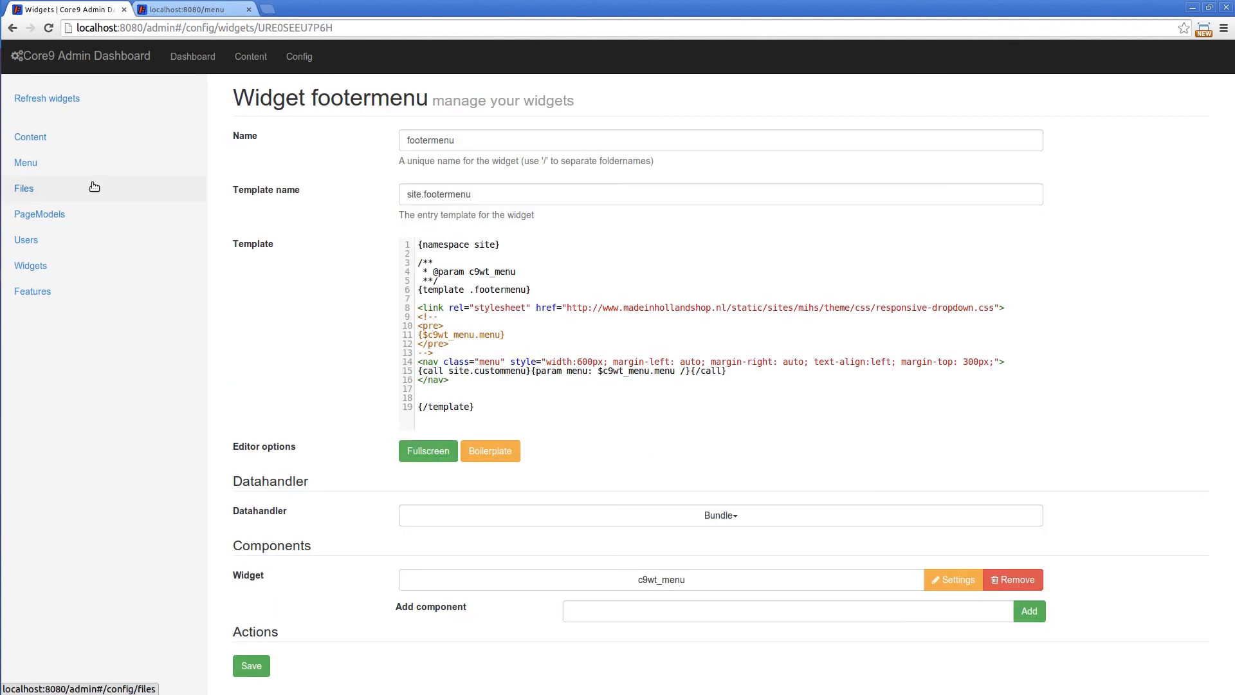
{"action": "left_click", "coordinate": [40, 218]}
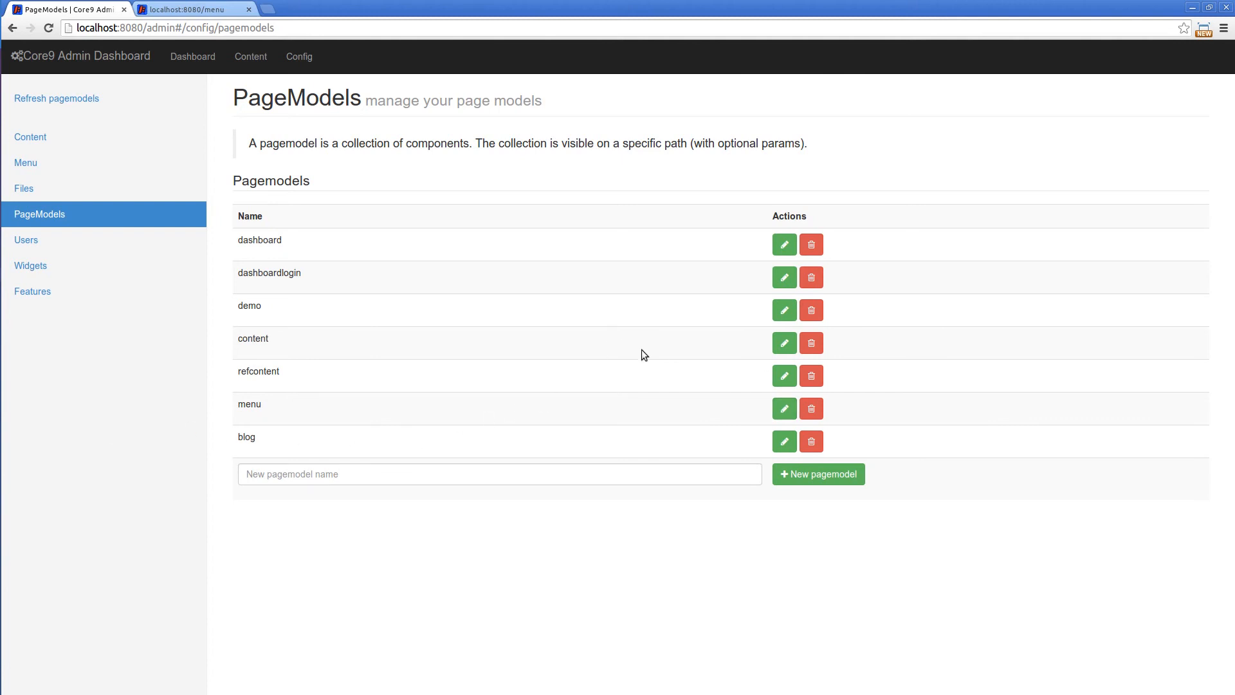
{"action": "left_click", "coordinate": [784, 409]}
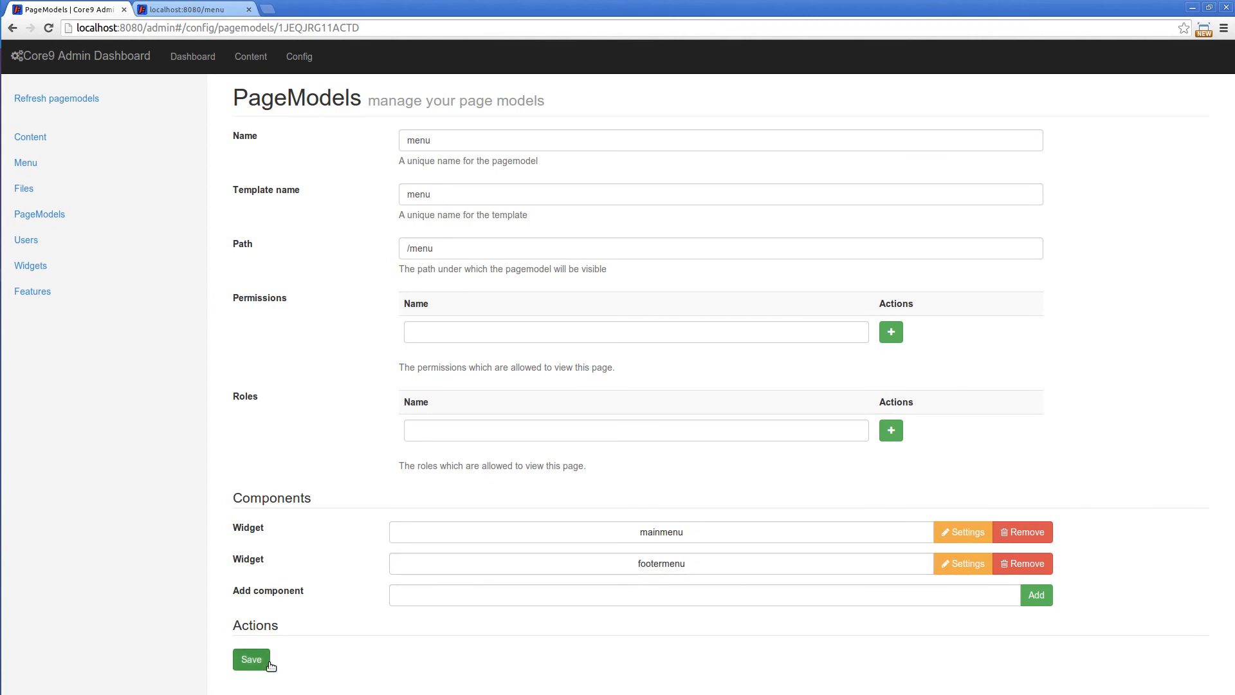
Reload the localhost:8080/menu page and check the submenu of the home item
{"action": "left_click", "coordinate": [183, 10]}
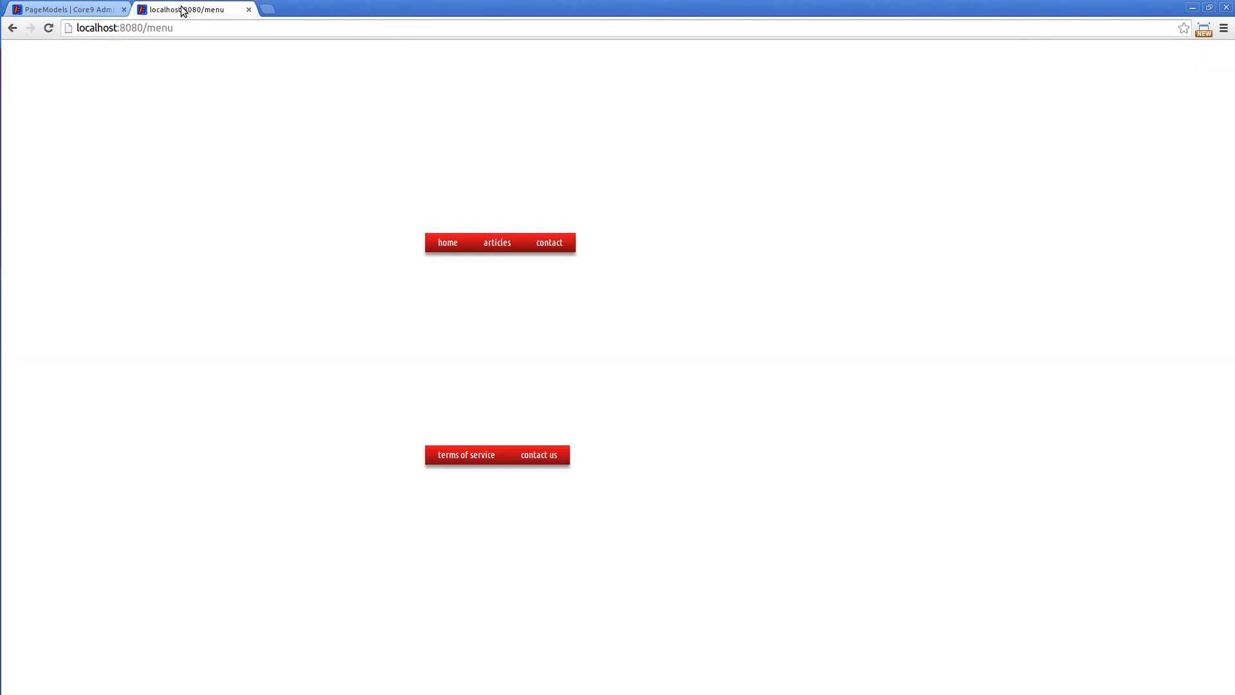
{"action": "left_click", "coordinate": [48, 29]}
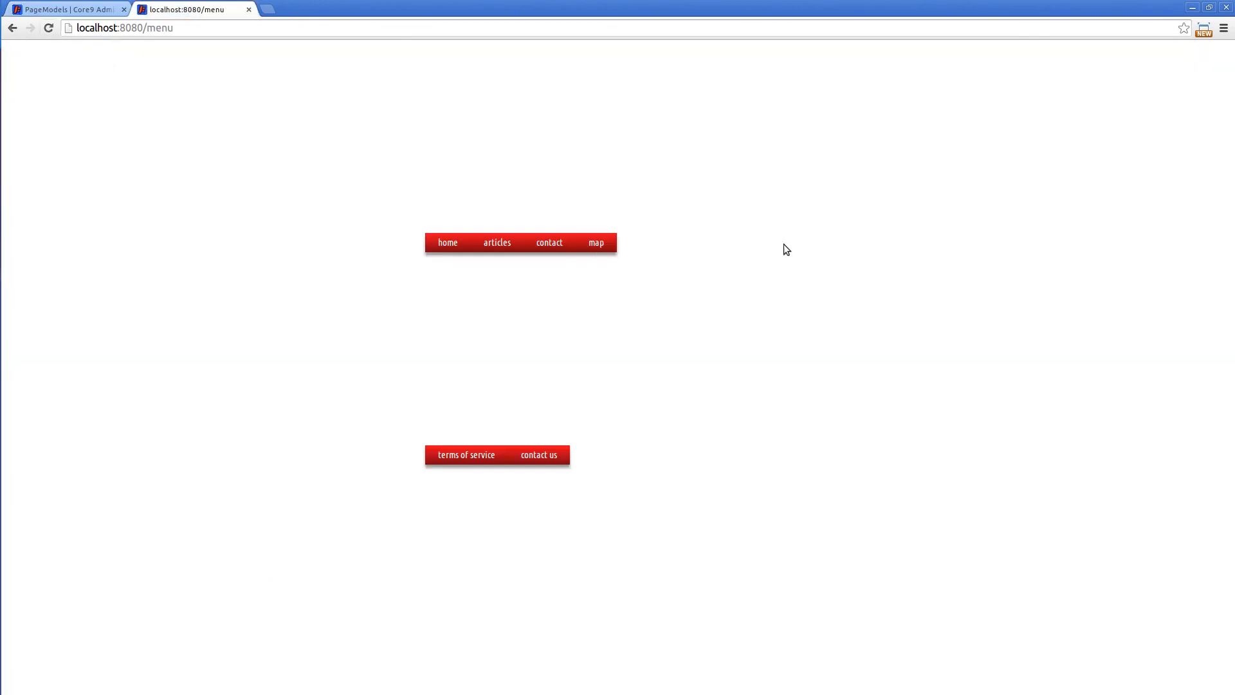
{"action": "mouse_move", "coordinate": [451, 251]}
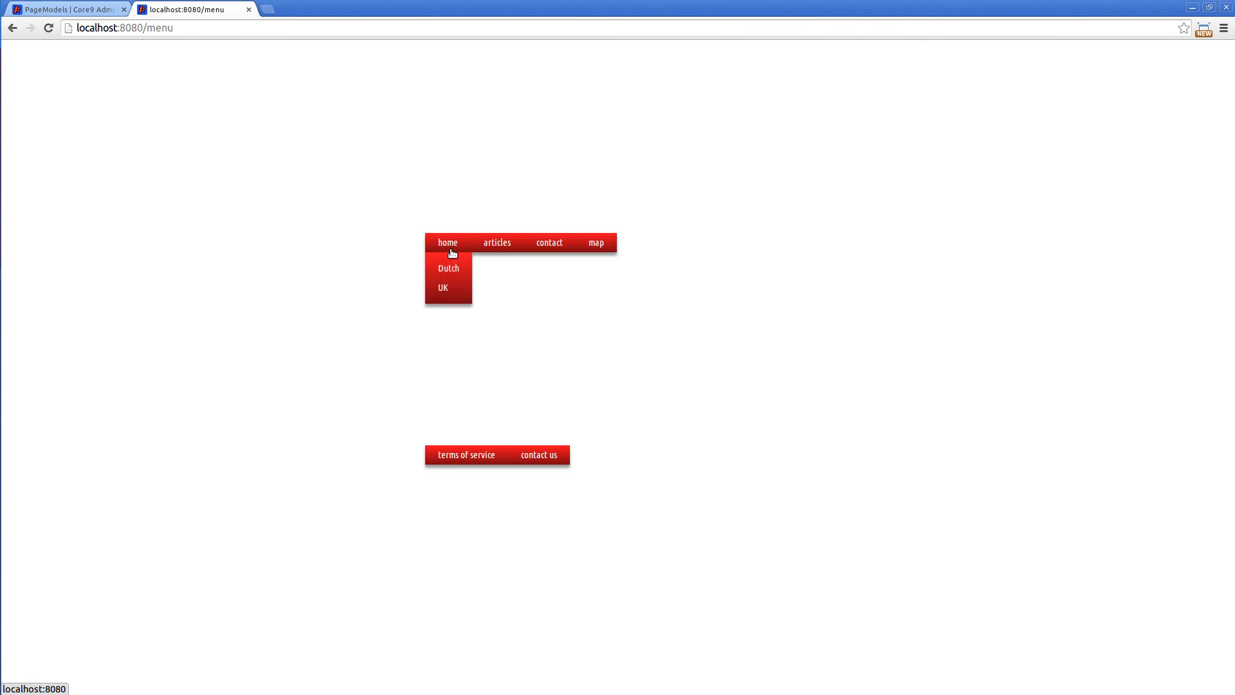
{"action": "mouse_move", "coordinate": [490, 244]}
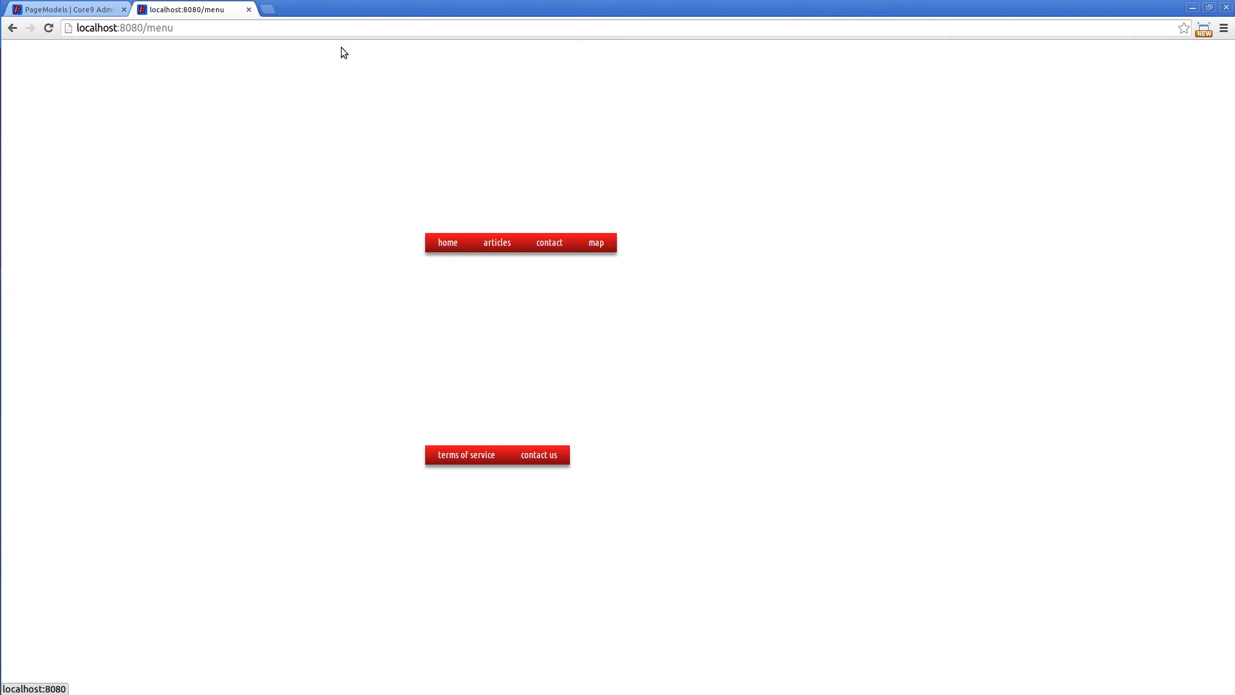
Reopen the custommenu widget and examine the type switch in .item and the .nav and .ul templates
{"action": "left_click", "coordinate": [64, 9]}
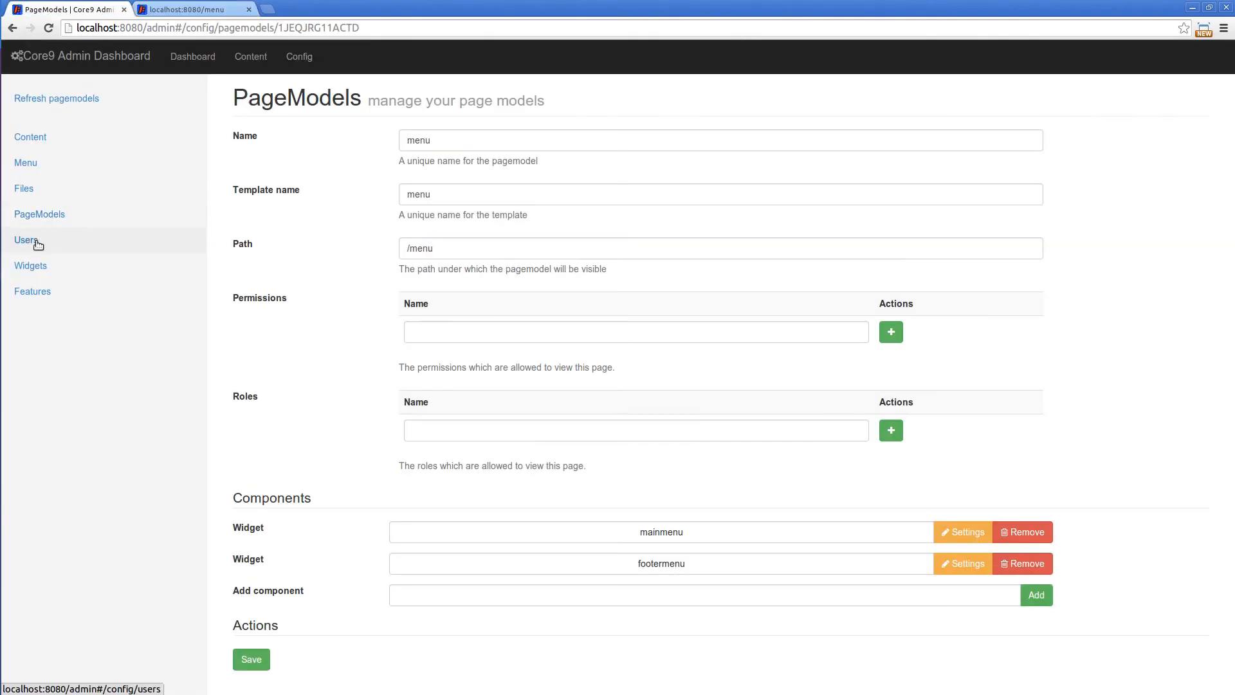
{"action": "left_click", "coordinate": [29, 265]}
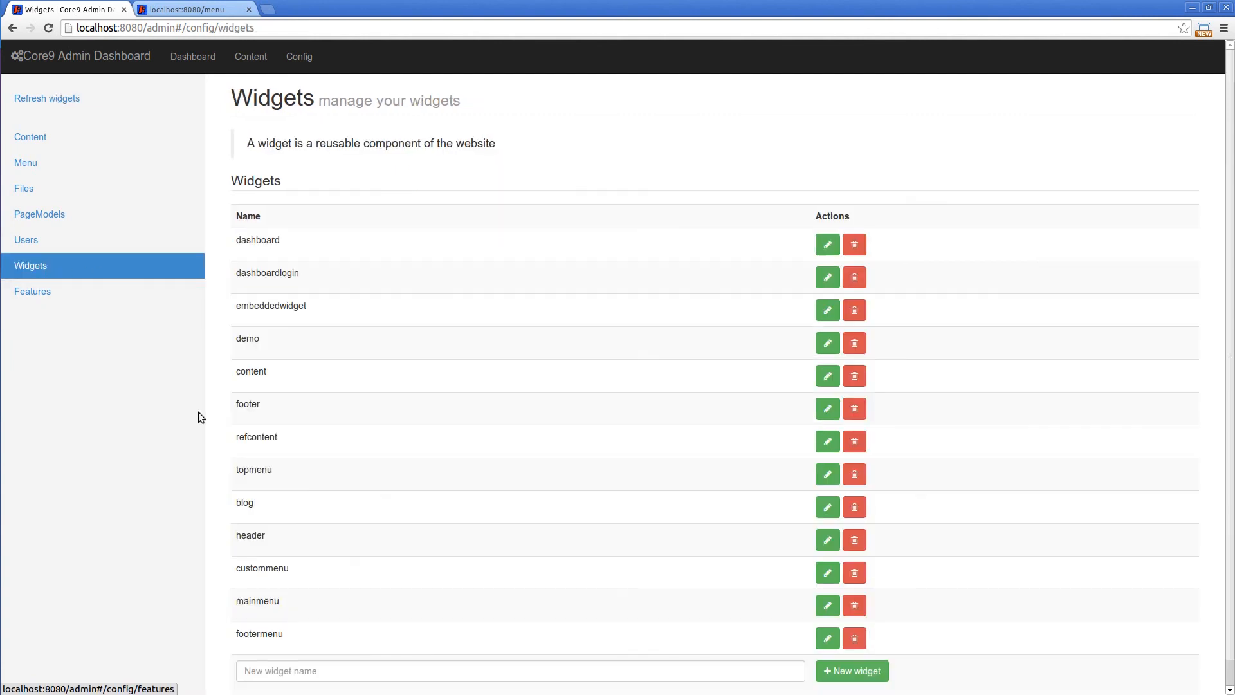
{"action": "left_click", "coordinate": [827, 573]}
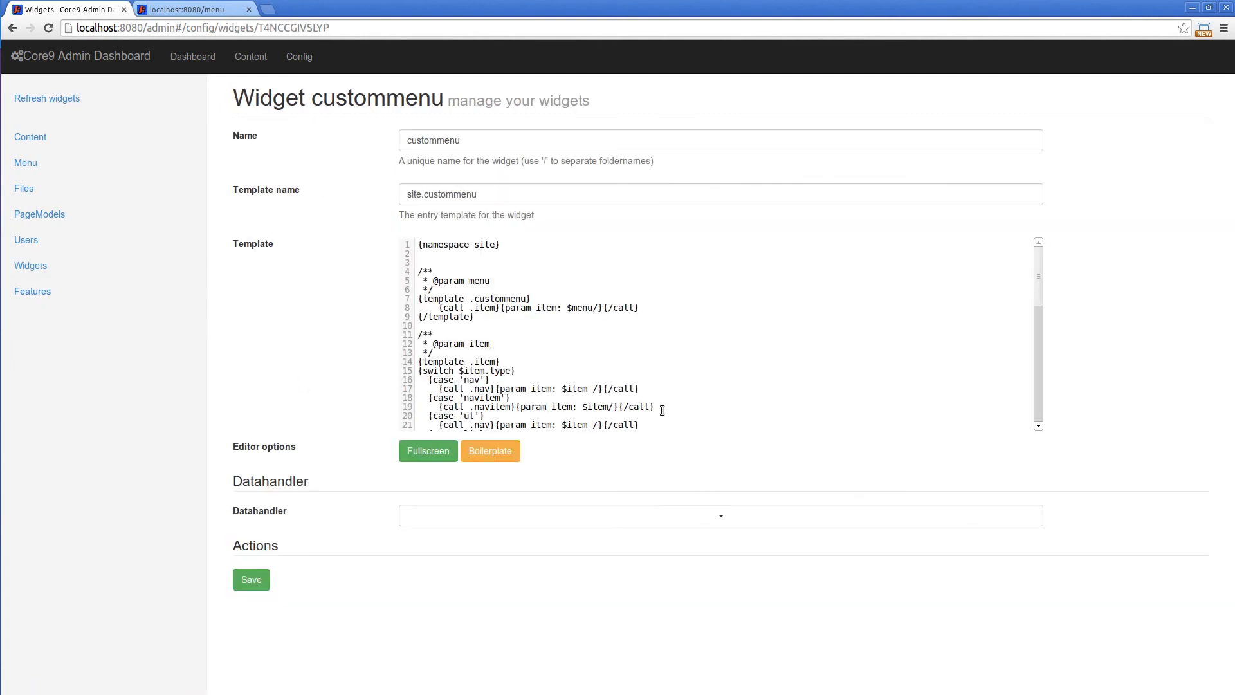
{"action": "scroll", "coordinate": [706, 347], "scroll_direction": "down", "scroll_amount": 3}
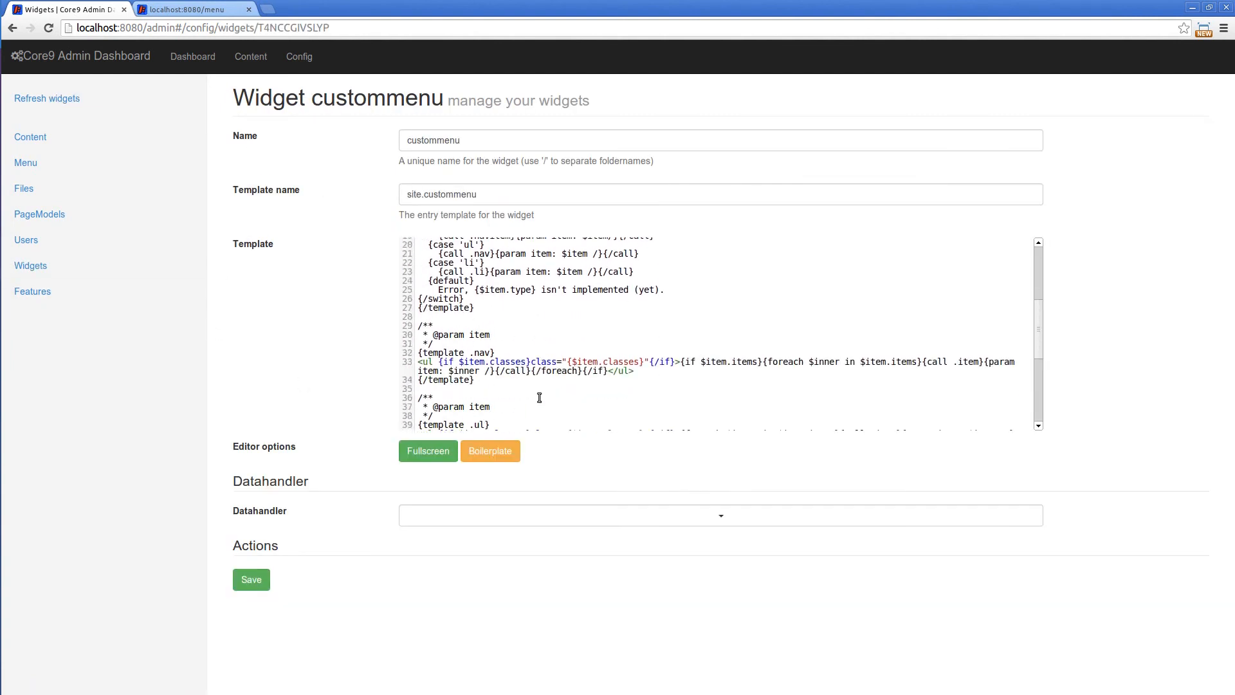
{"action": "scroll", "coordinate": [484, 302], "scroll_direction": "up", "scroll_amount": 2}
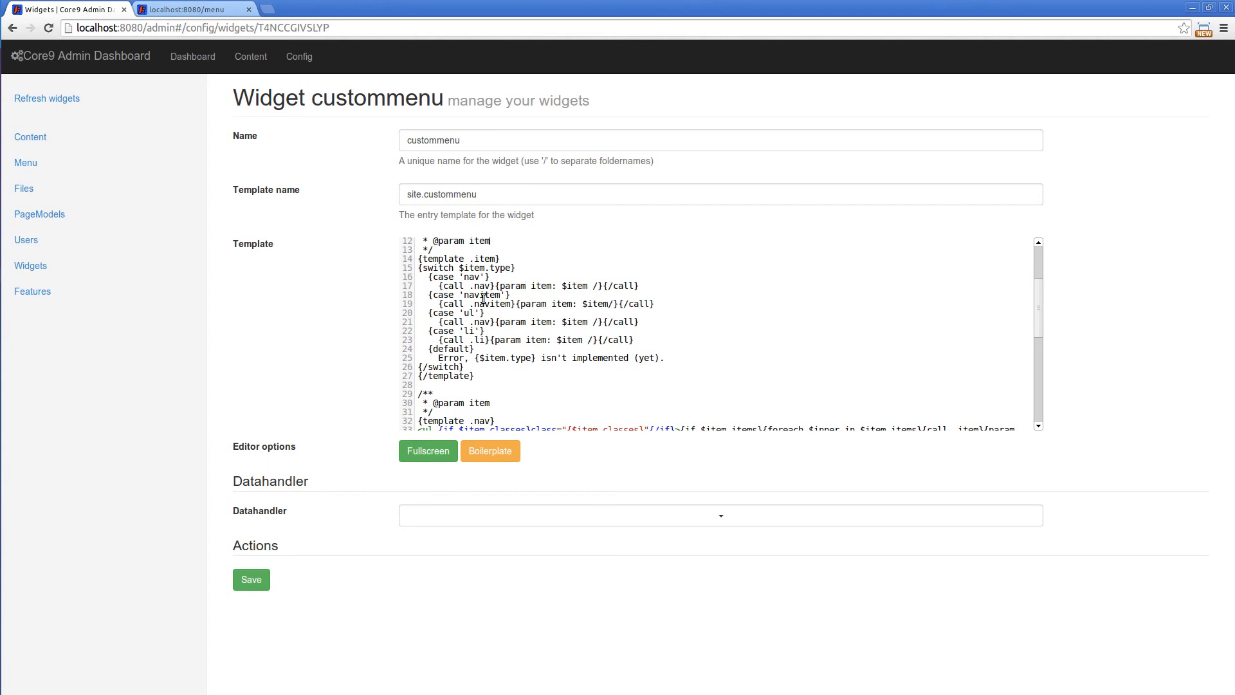
{"action": "scroll", "coordinate": [795, 310], "scroll_direction": "down", "scroll_amount": 3}
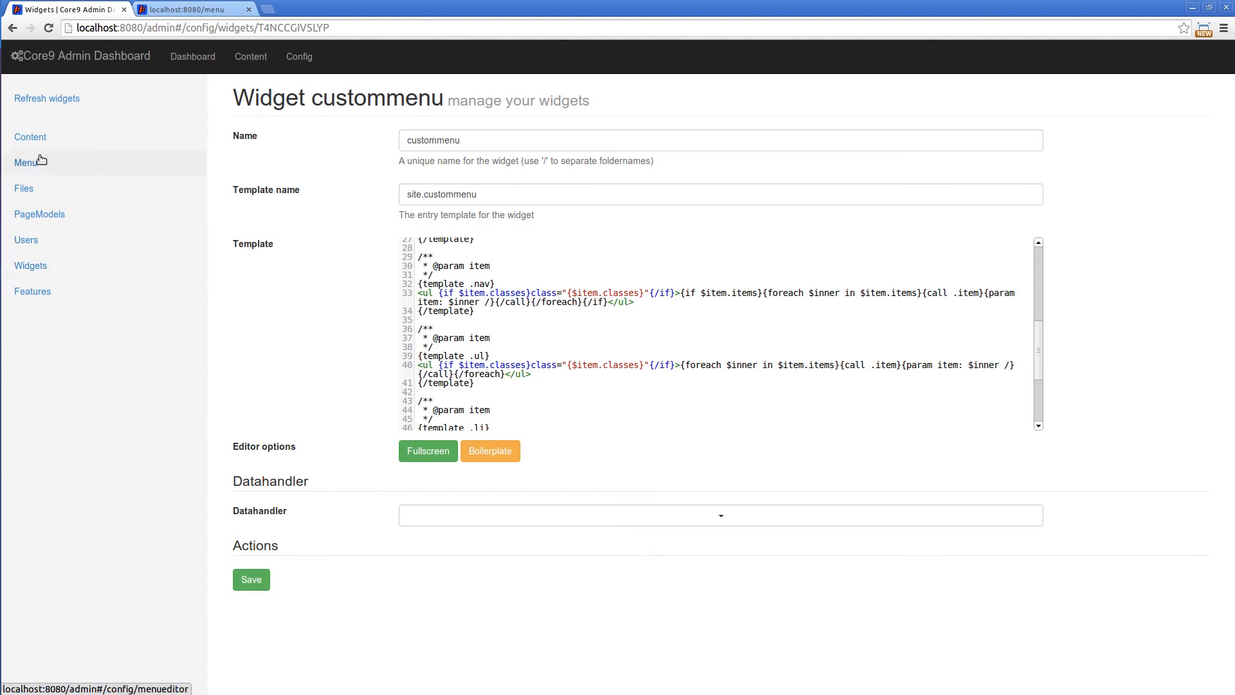
Compare the rendered localhost:8080/menu page with the .li and .navitem templates in the custommenu widget
{"action": "left_click", "coordinate": [182, 6]}
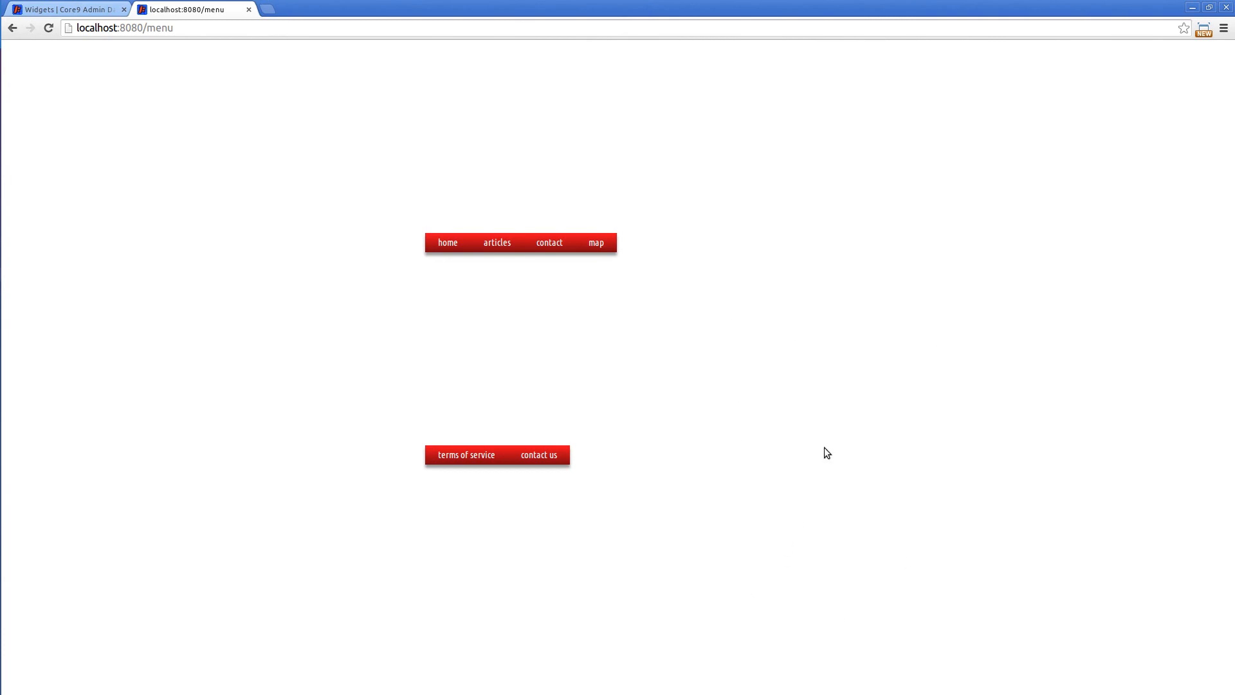
{"action": "left_click", "coordinate": [72, 10]}
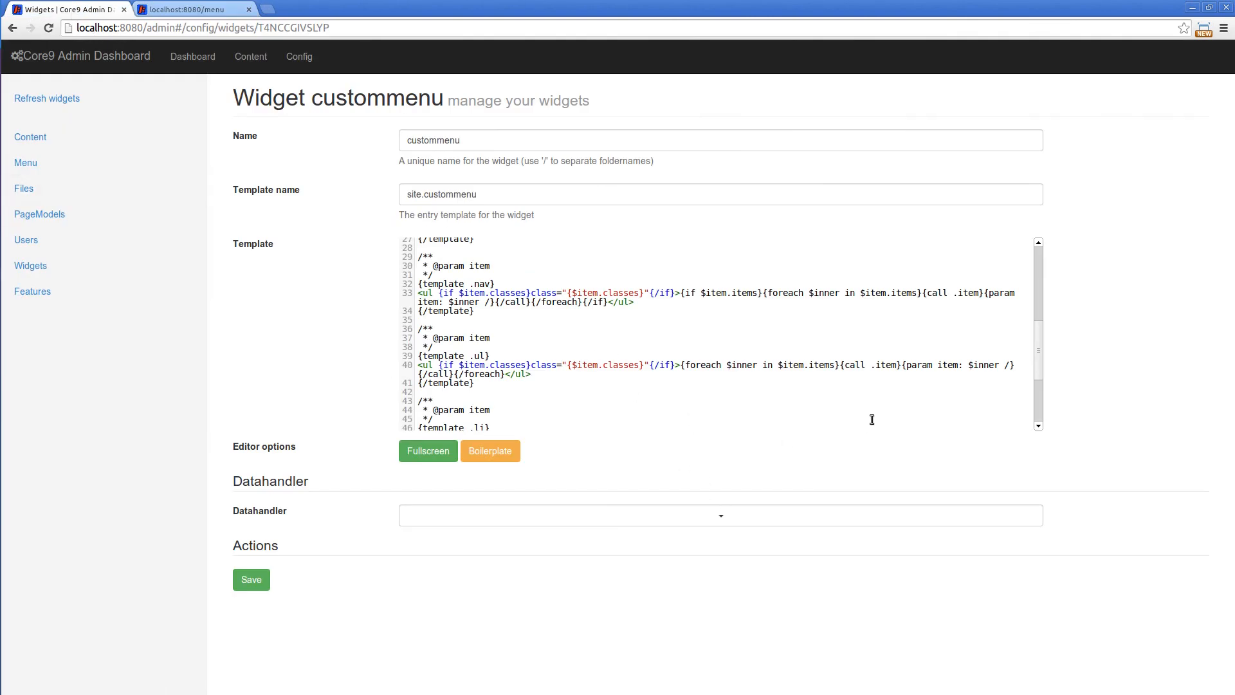
{"action": "scroll", "coordinate": [829, 386], "scroll_direction": "down", "scroll_amount": 2}
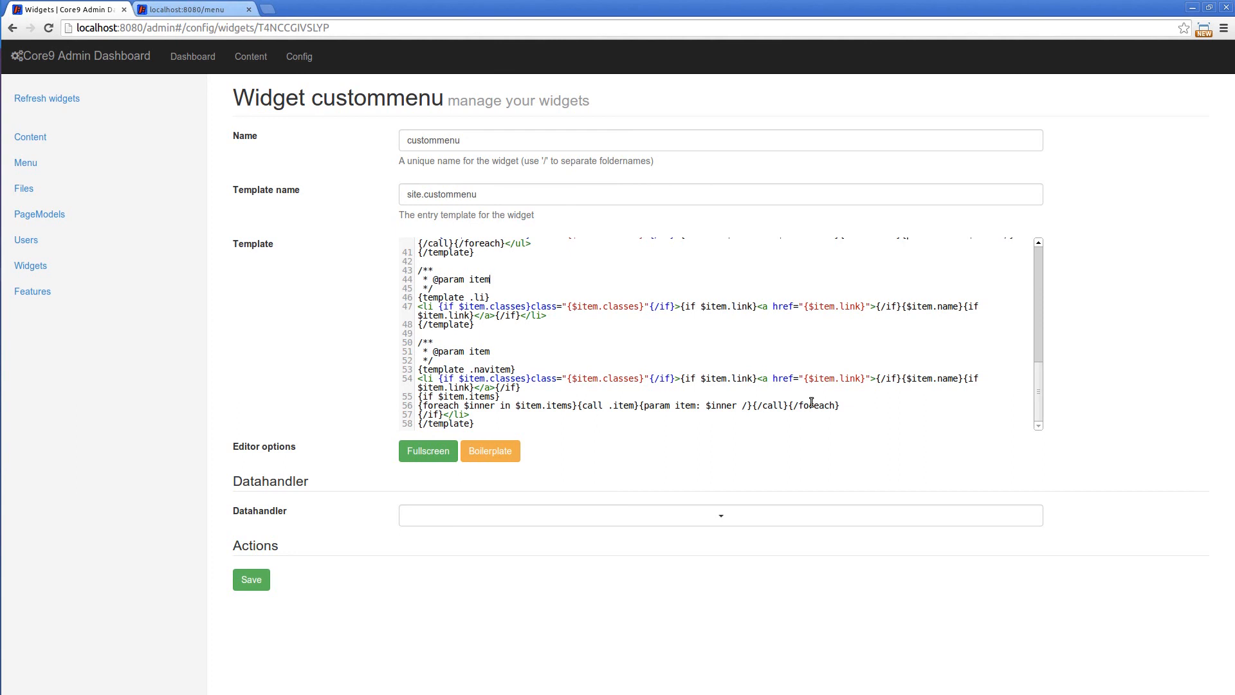
{"action": "left_click", "coordinate": [202, 12]}
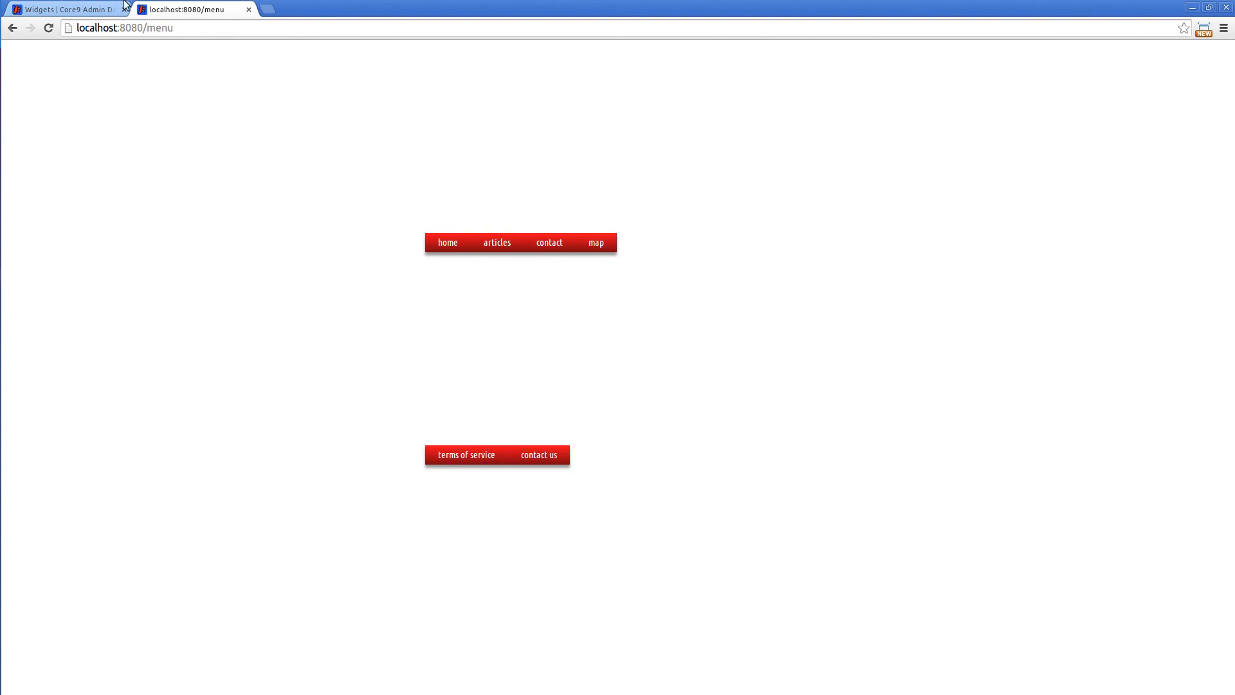
{"action": "left_click", "coordinate": [87, 11]}
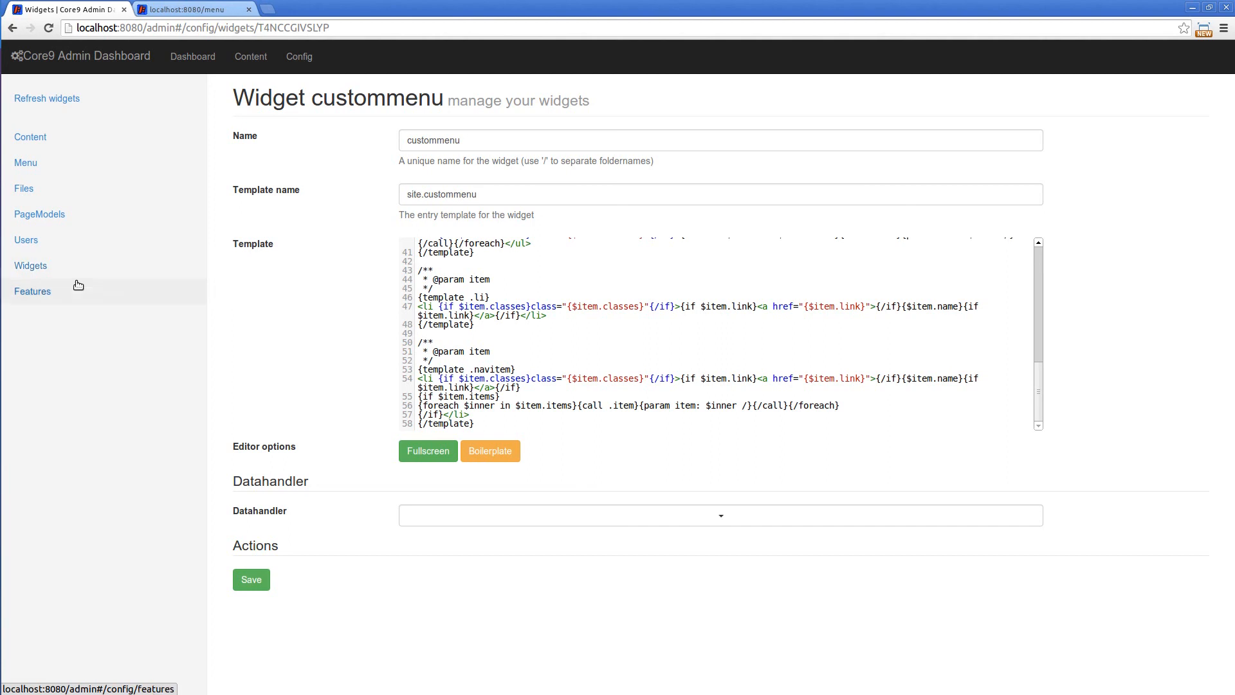
Show the private features of the core9-demo.git repository and read the description of what a feature is
{"action": "left_click", "coordinate": [44, 294]}
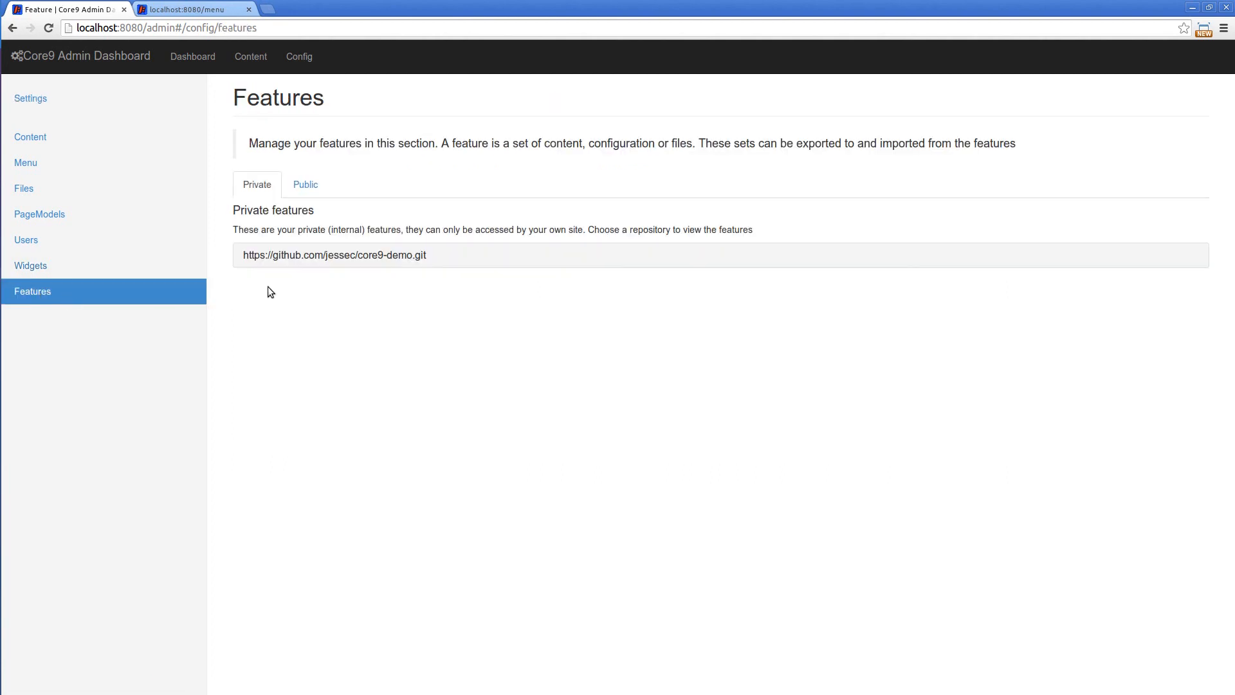
{"action": "left_click", "coordinate": [328, 256]}
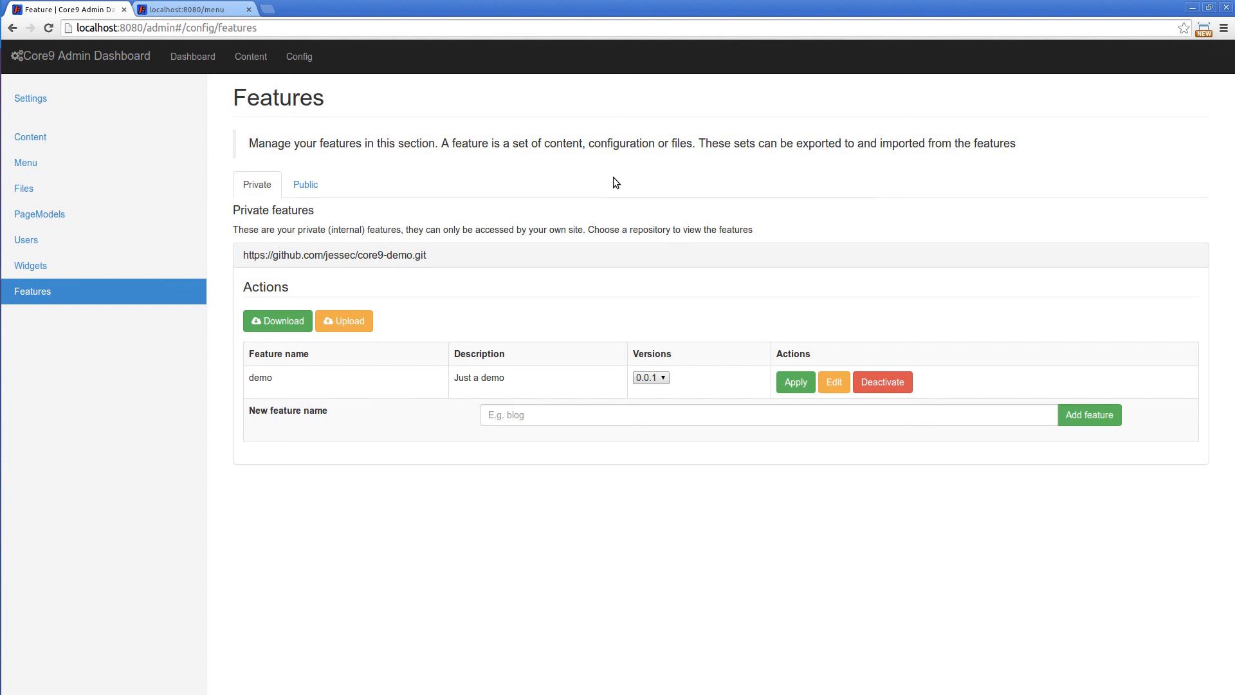
{"action": "left_click_drag", "start_coordinate": [249, 143], "coordinate": [306, 143]}
{"action": "left_click", "coordinate": [380, 147]}
Revisit the overviews of pagemodels, menus and widgets in the configuration section
{"action": "left_click", "coordinate": [52, 270]}
{"action": "left_click", "coordinate": [56, 219]}
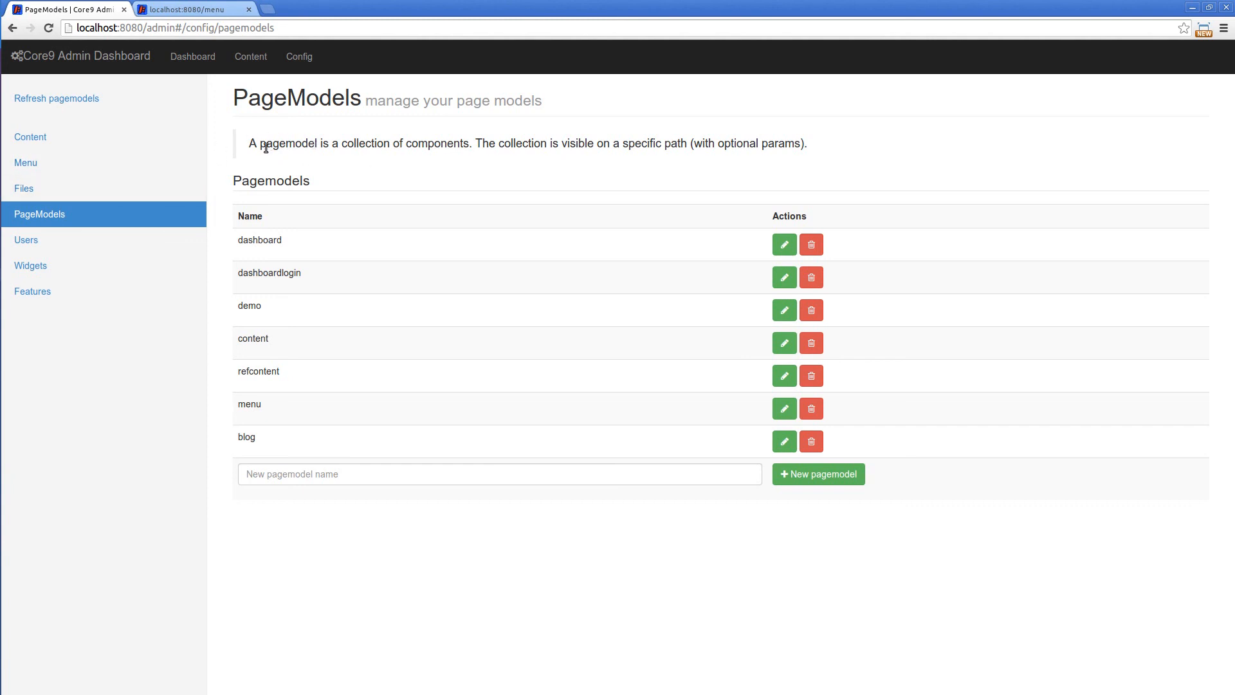
{"action": "left_click", "coordinate": [64, 166]}
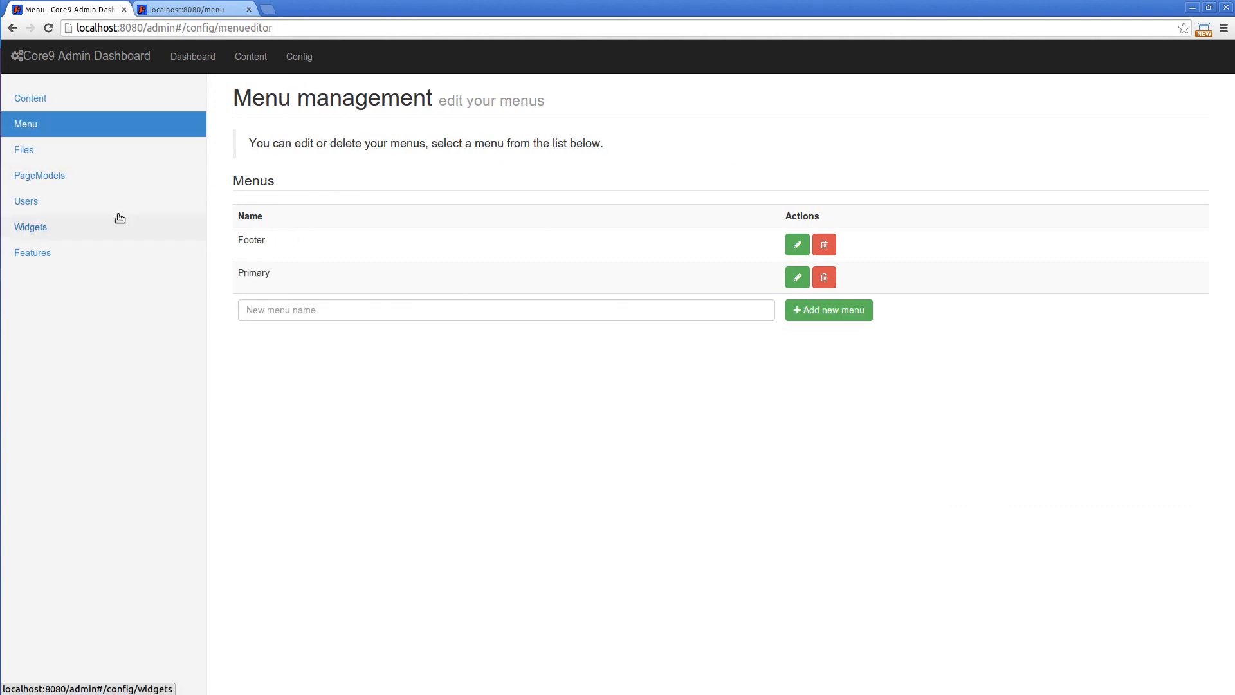
{"action": "left_click", "coordinate": [42, 230]}
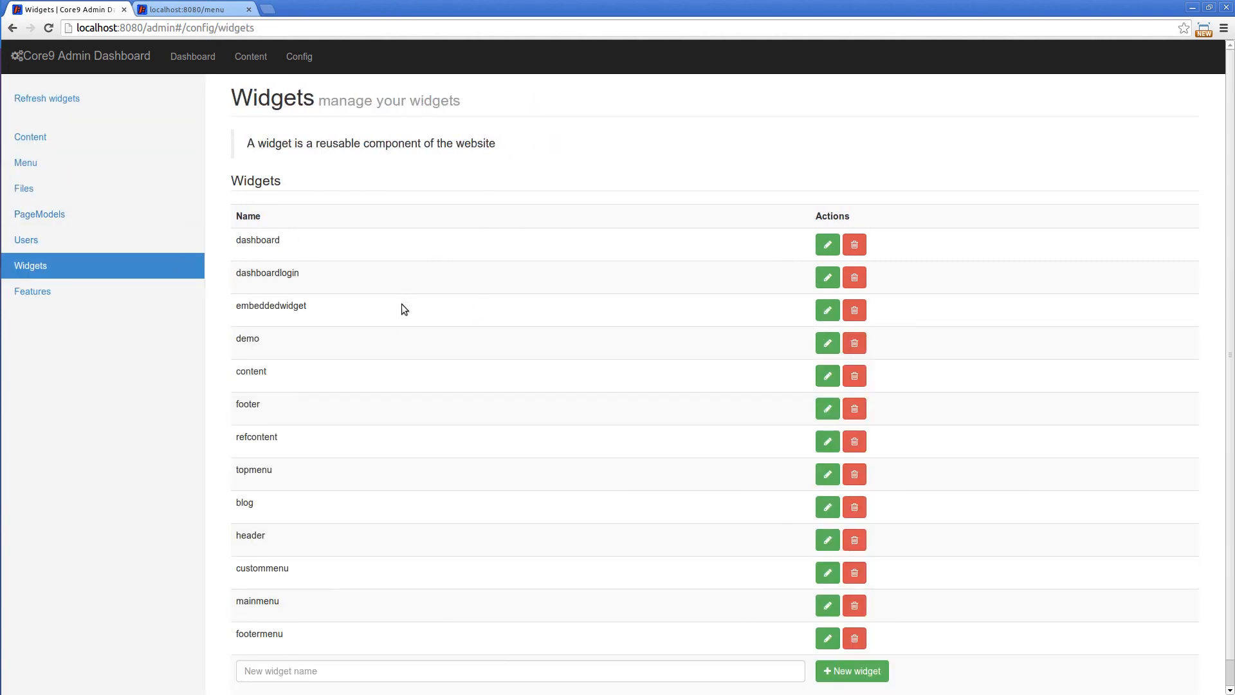
{"action": "left_click", "coordinate": [64, 215]}
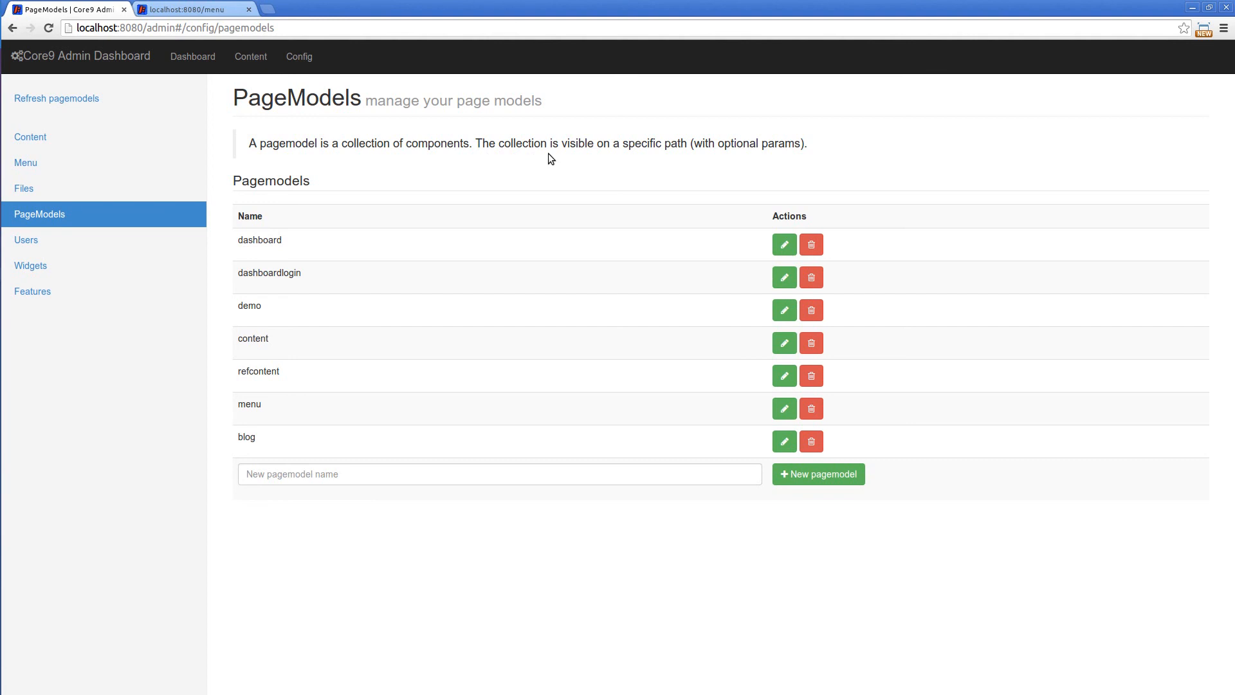
{"action": "key", "text": "alt+Tab"}
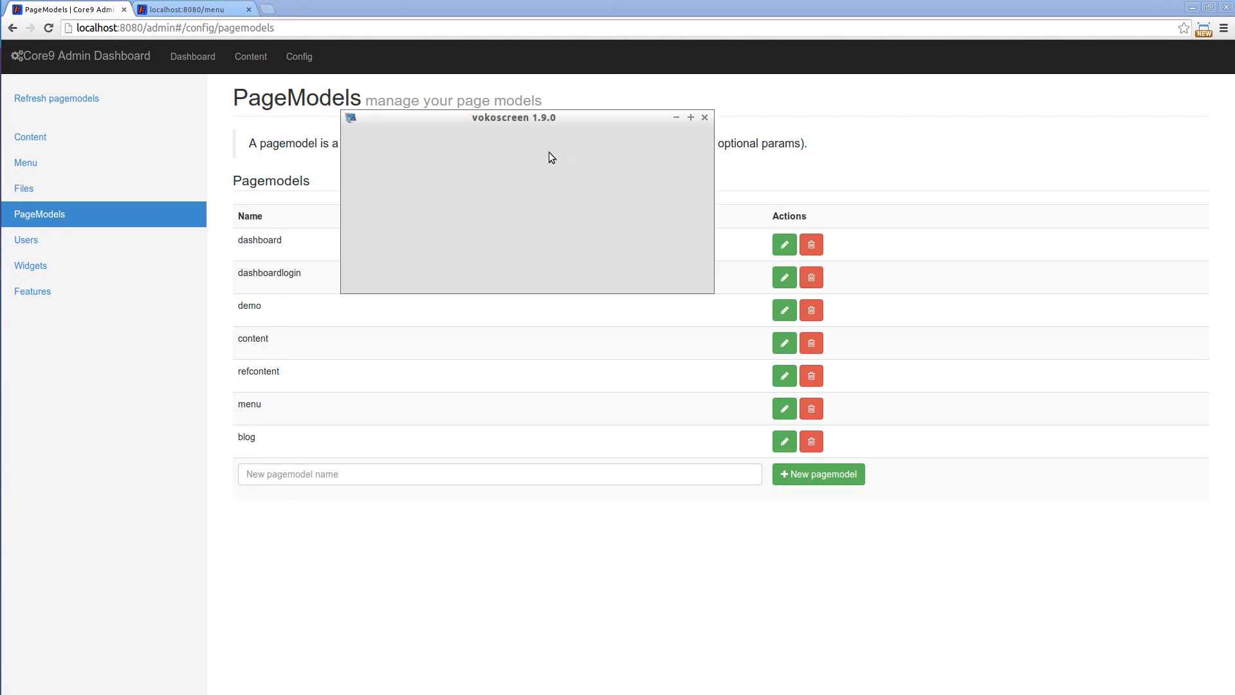